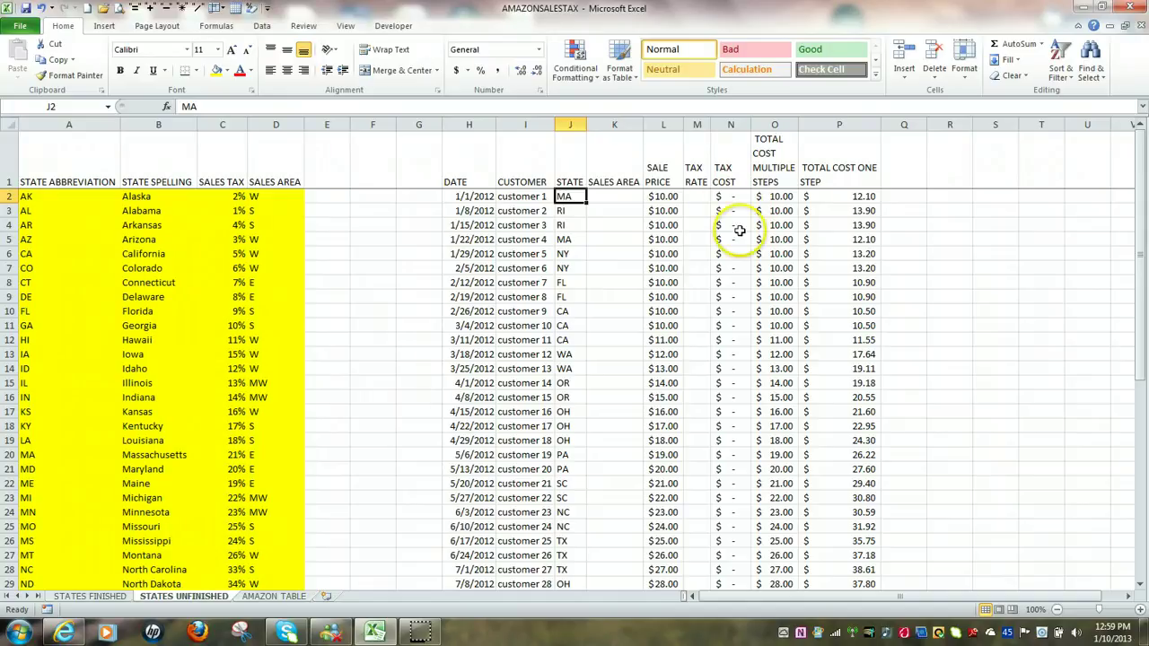
- Inspect the TAX COST formula in N2, then select the whole state lookup table
{"action": "left_click", "coordinate": [733, 196]}
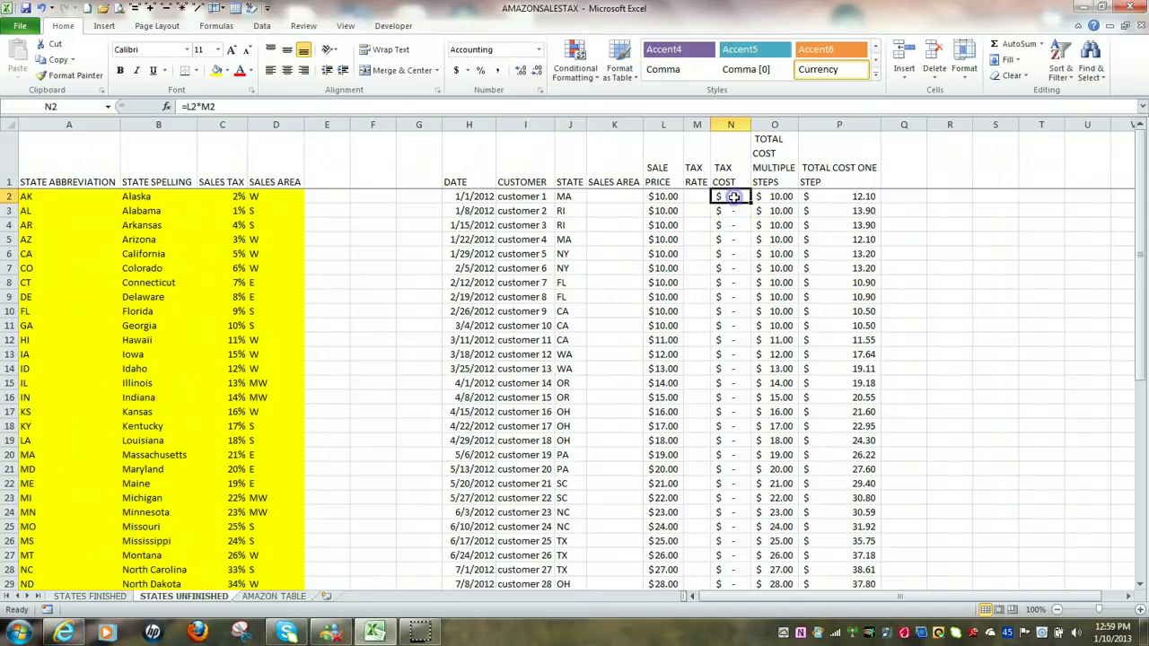
{"action": "left_click", "coordinate": [626, 195]}
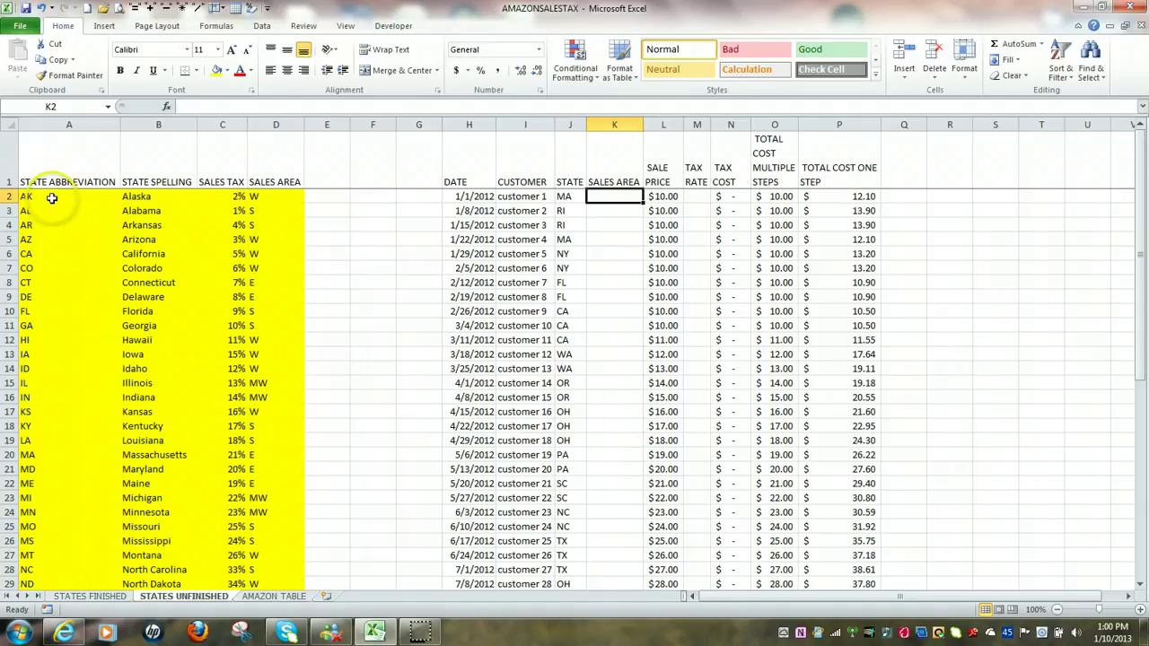
{"action": "left_click", "coordinate": [46, 196]}
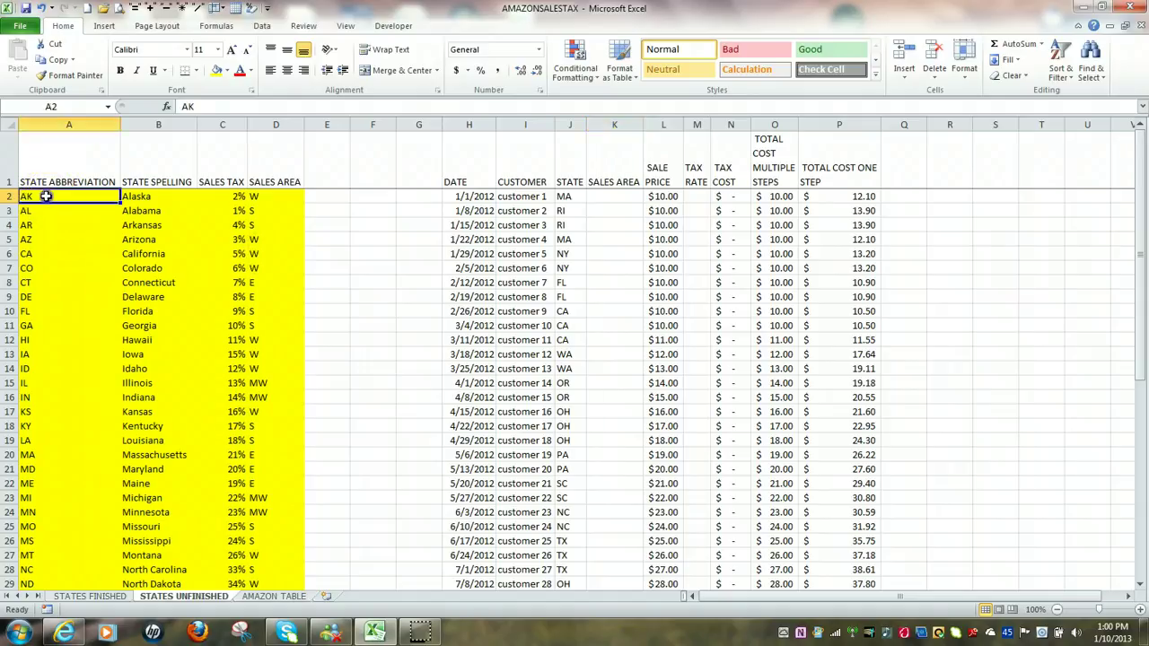
{"action": "left_click_drag", "start_coordinate": [46, 196], "coordinate": [258, 471]}
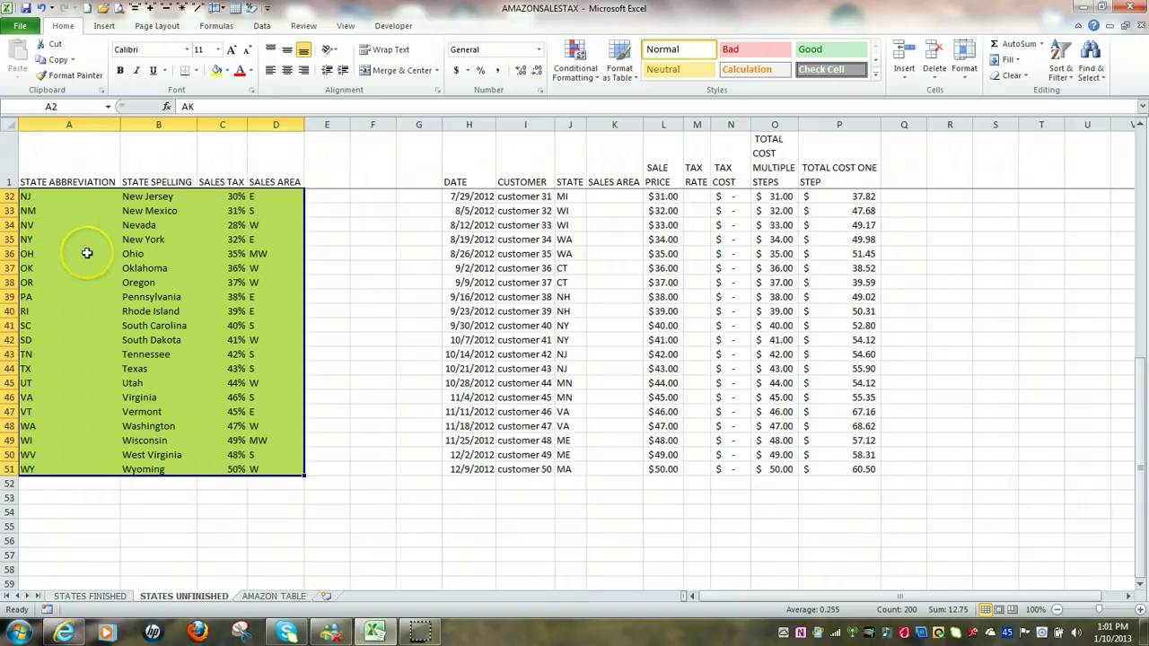
{"action": "scroll", "coordinate": [87, 253], "scroll_direction": "up", "scroll_amount": 10}
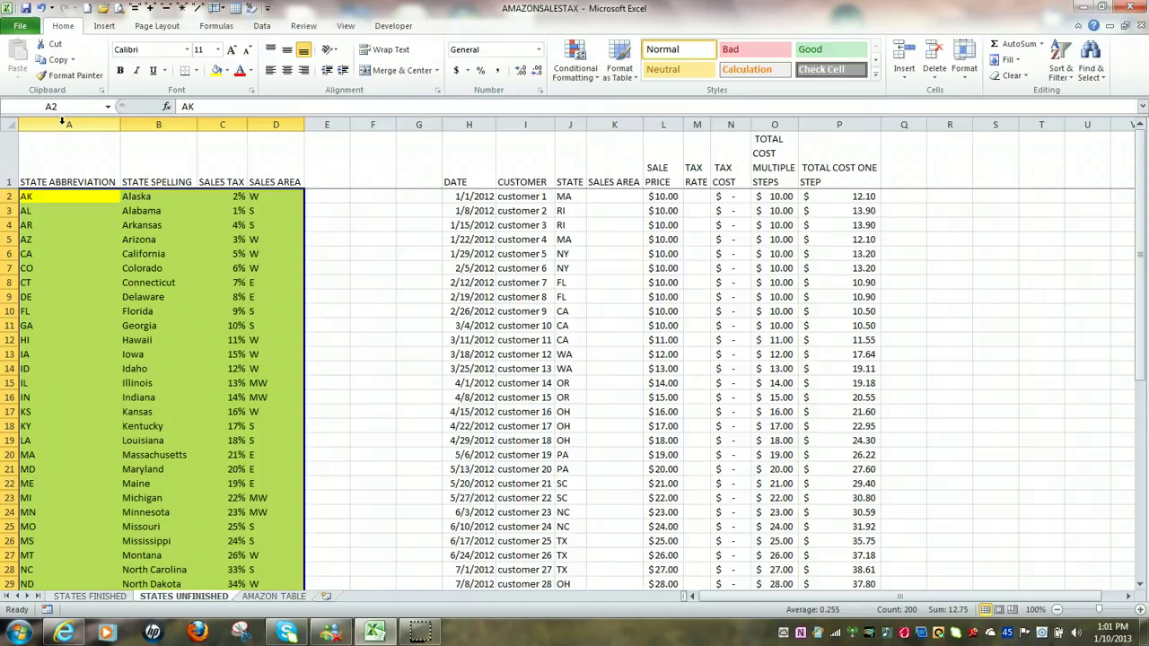
- Highlight the STATE ABBREVIATION column and the MA row matching J2's state
{"action": "left_click", "coordinate": [62, 123]}
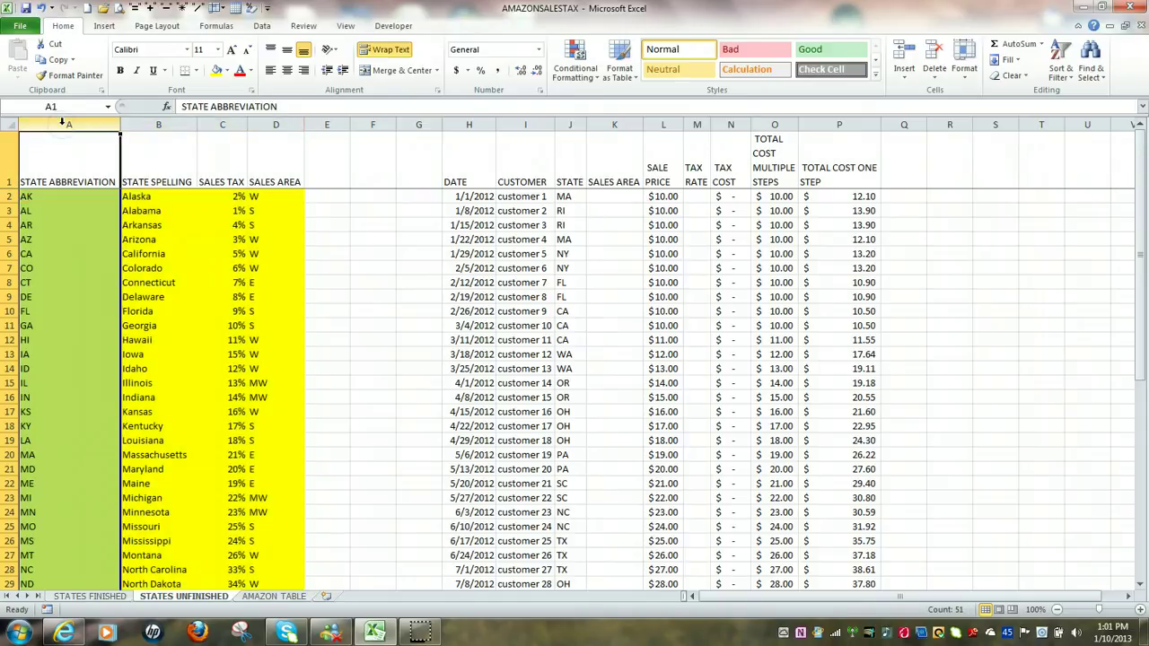
{"action": "left_click", "coordinate": [61, 123]}
{"action": "left_click", "coordinate": [61, 133]}
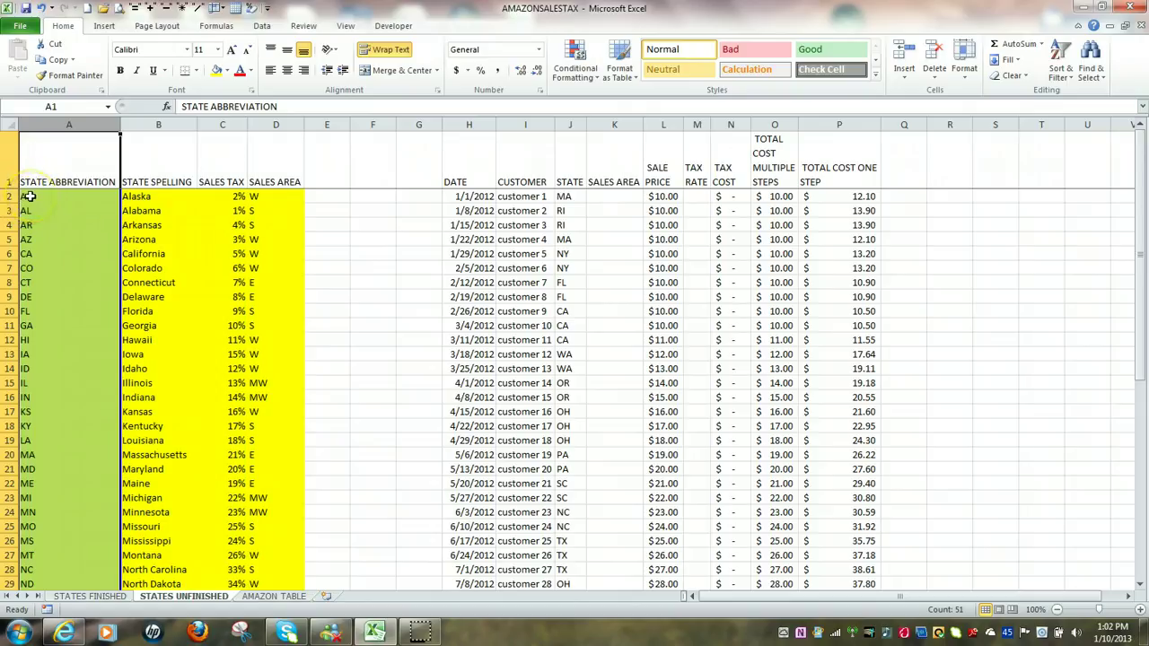
{"action": "left_click", "coordinate": [563, 195]}
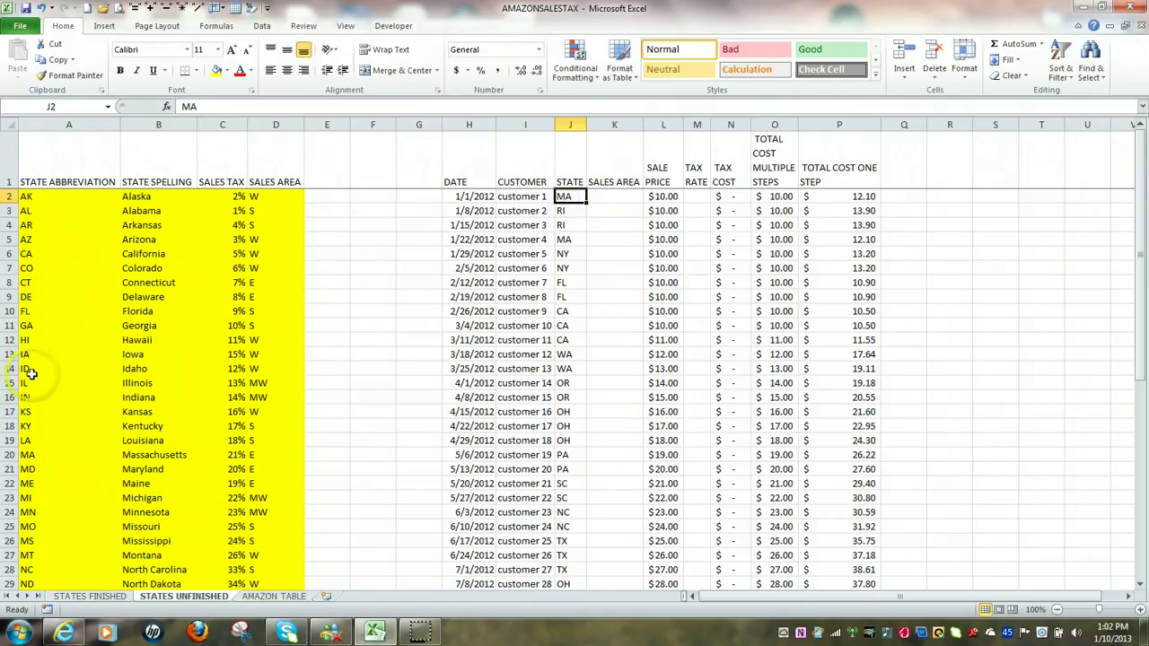
{"action": "left_click", "coordinate": [27, 454]}
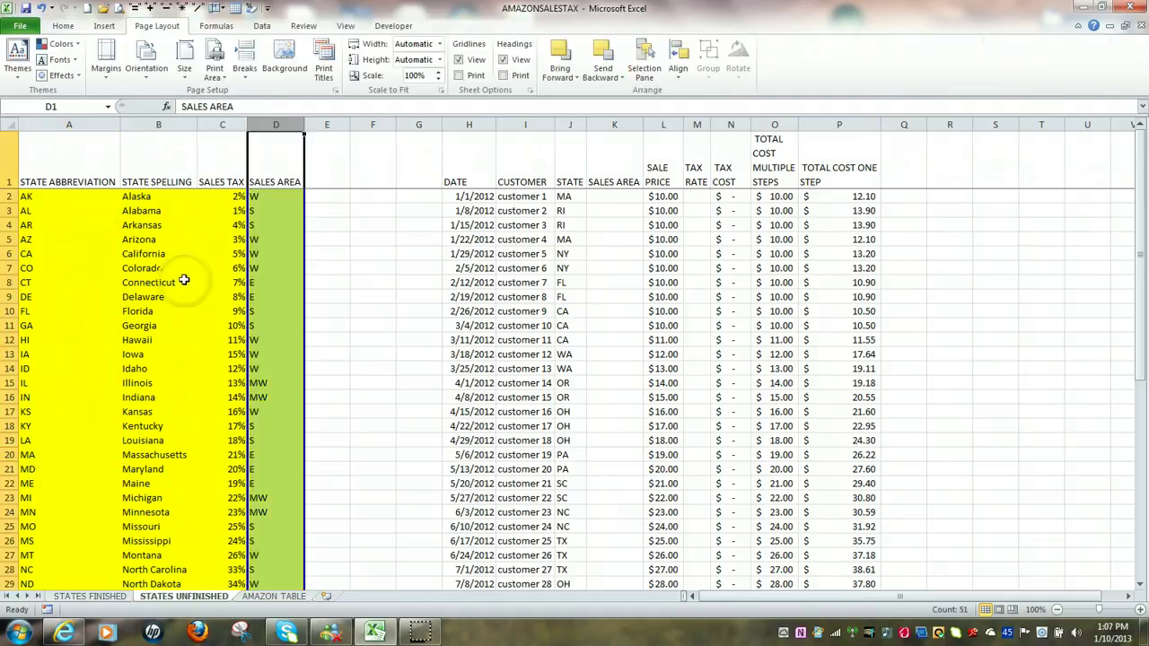
- Point out the STATE ABBREVIATION, STATE SPELLING, SALES TAX and SALES AREA table columns
{"action": "left_click", "coordinate": [47, 118]}
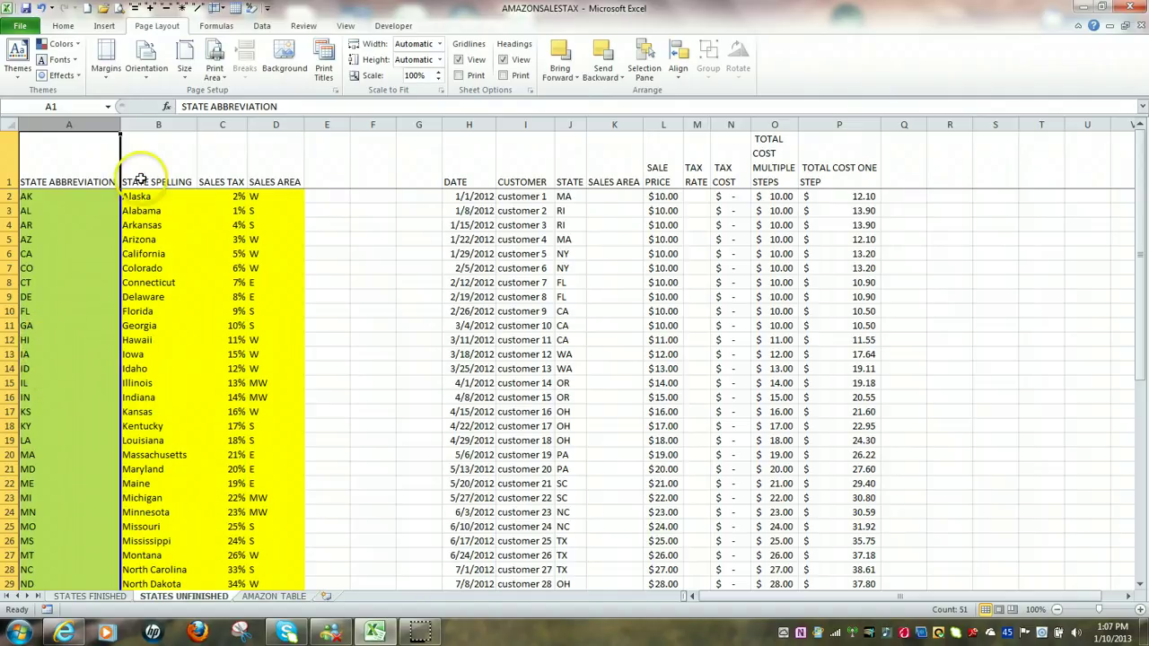
{"action": "left_click", "coordinate": [156, 124]}
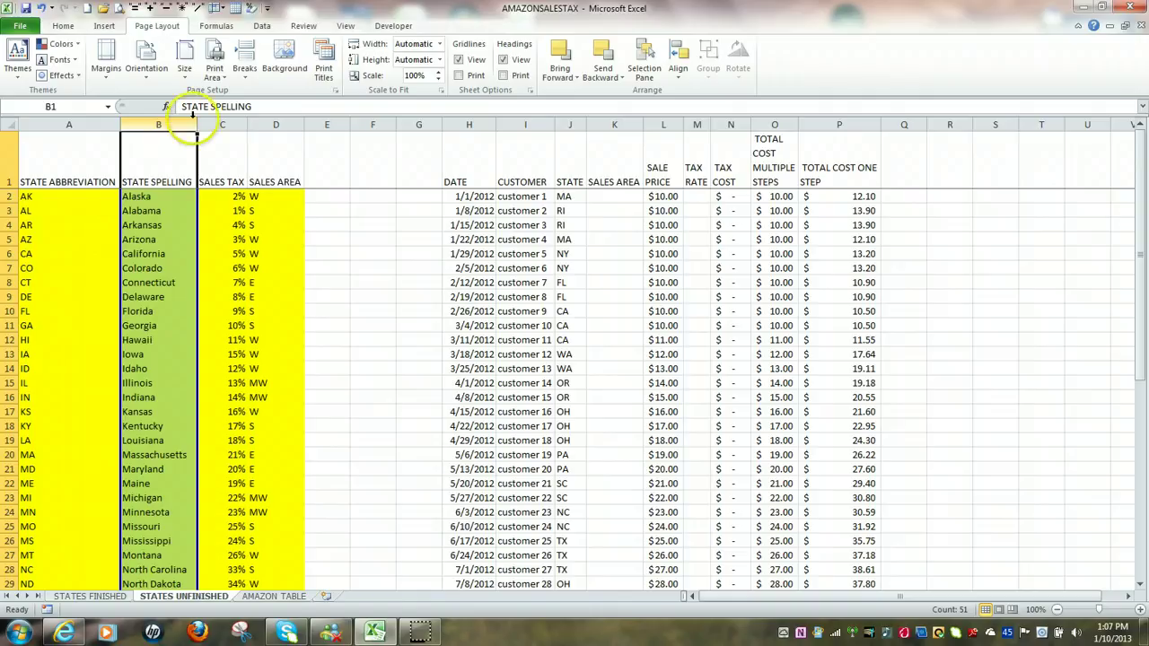
{"action": "left_click", "coordinate": [222, 126]}
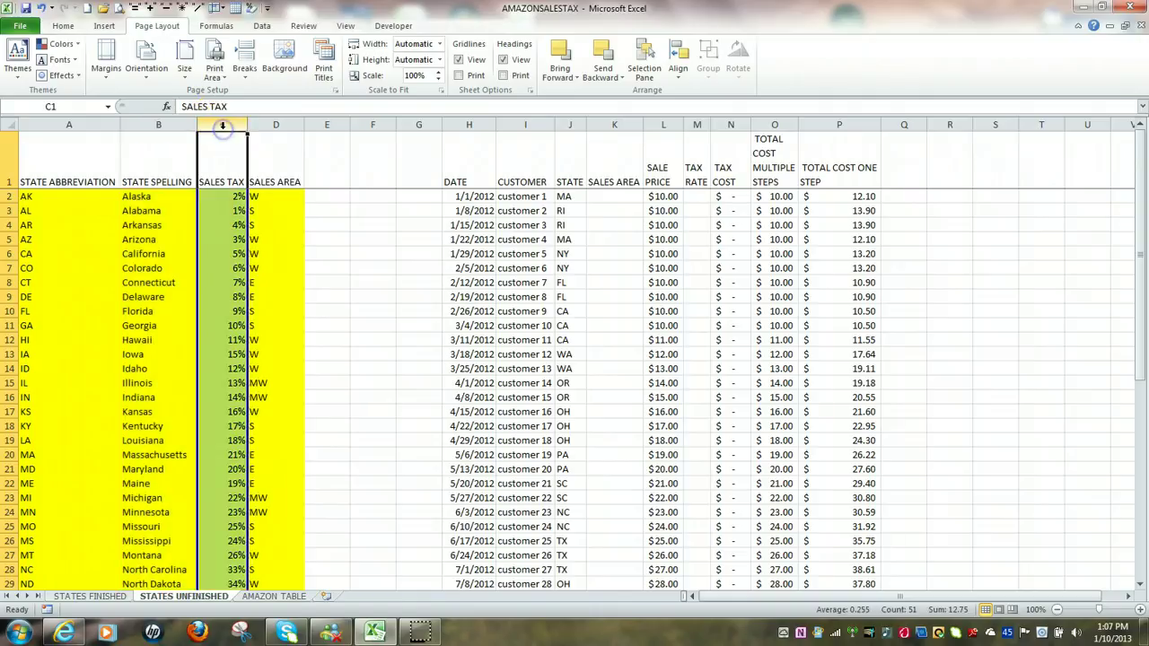
{"action": "left_click", "coordinate": [274, 124]}
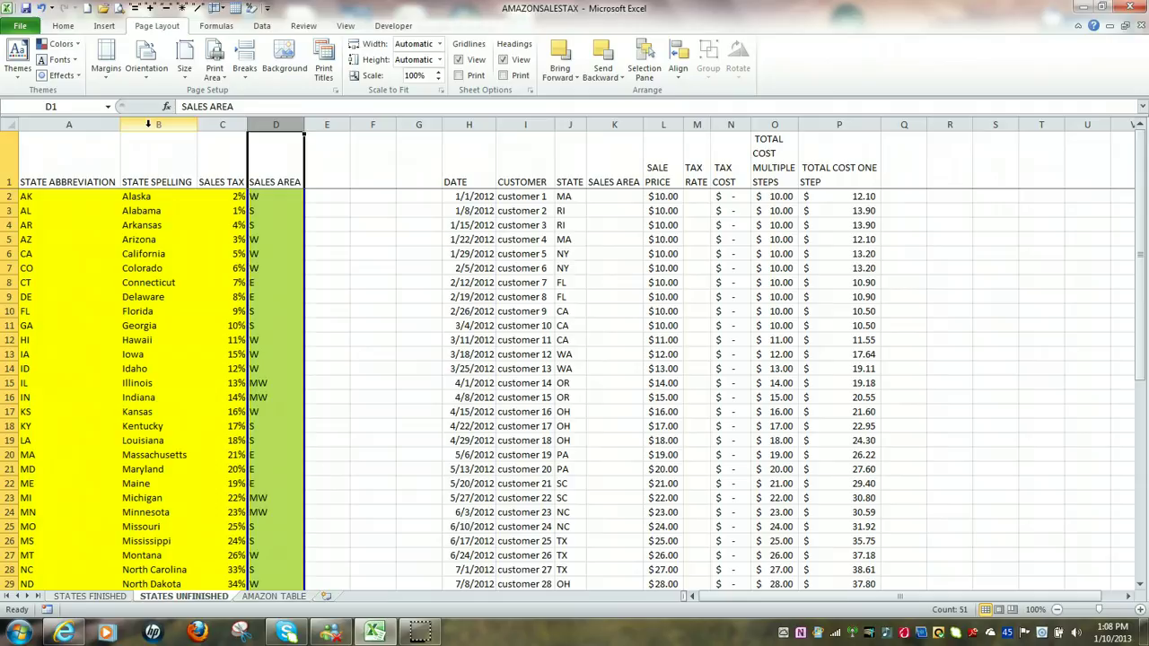
{"action": "left_click", "coordinate": [149, 125]}
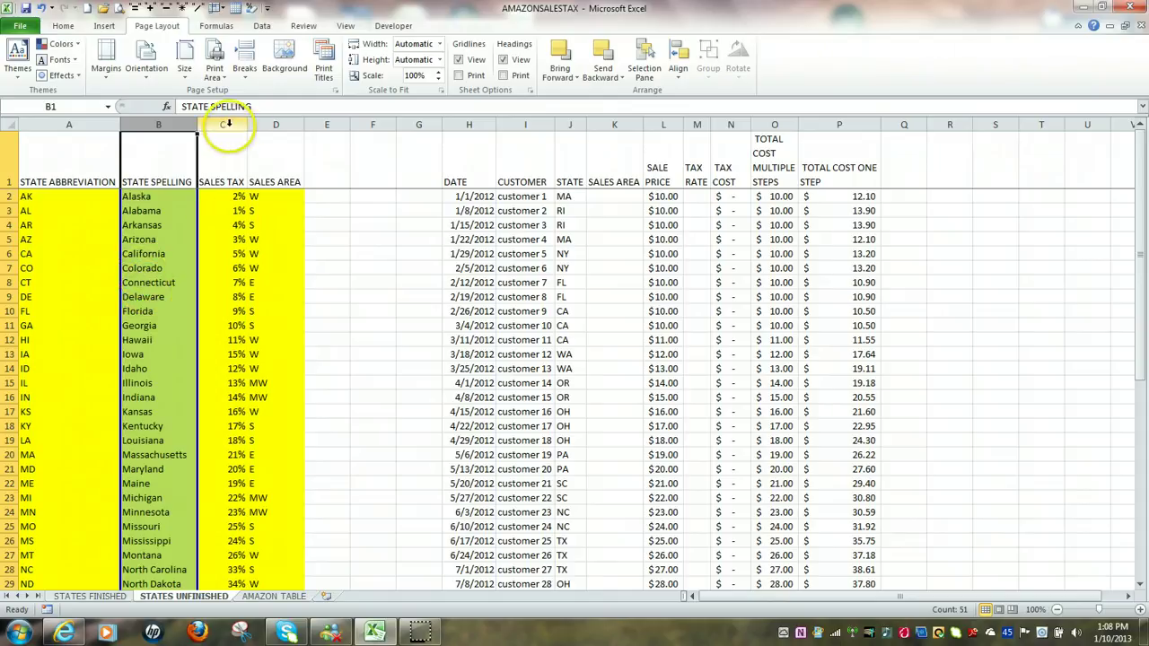
{"action": "left_click", "coordinate": [229, 125]}
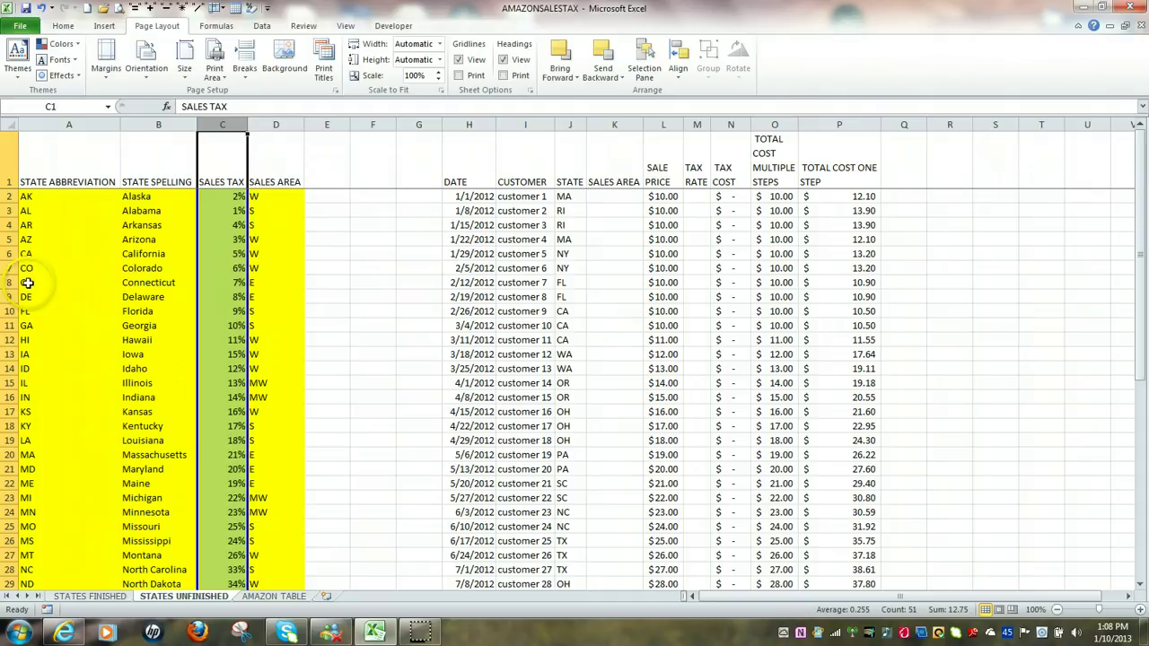
{"action": "left_click", "coordinate": [275, 124]}
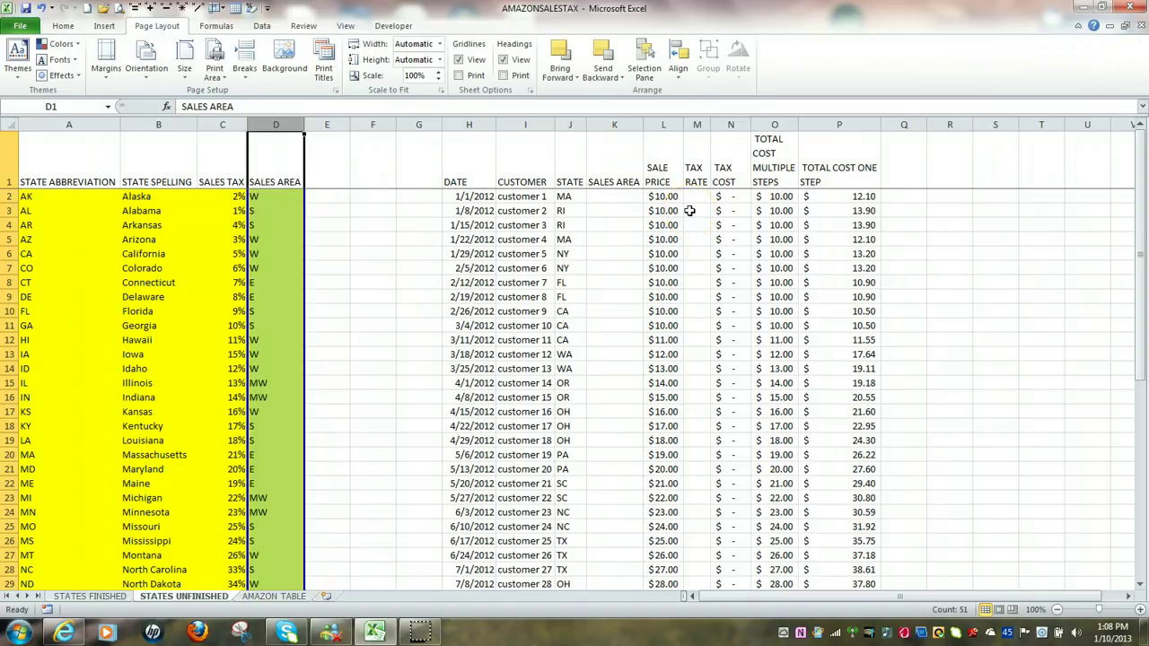
- Start a new formula in K2 with the Insert Function dialog
{"action": "key", "text": "alt"}
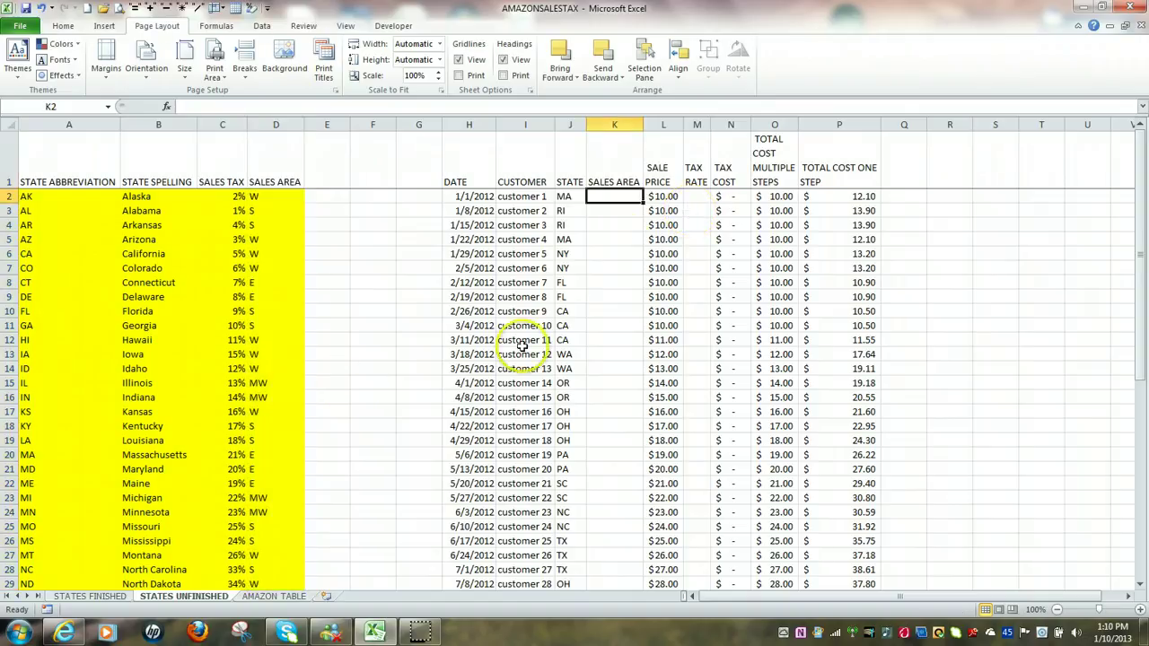
{"action": "left_click", "coordinate": [612, 205]}
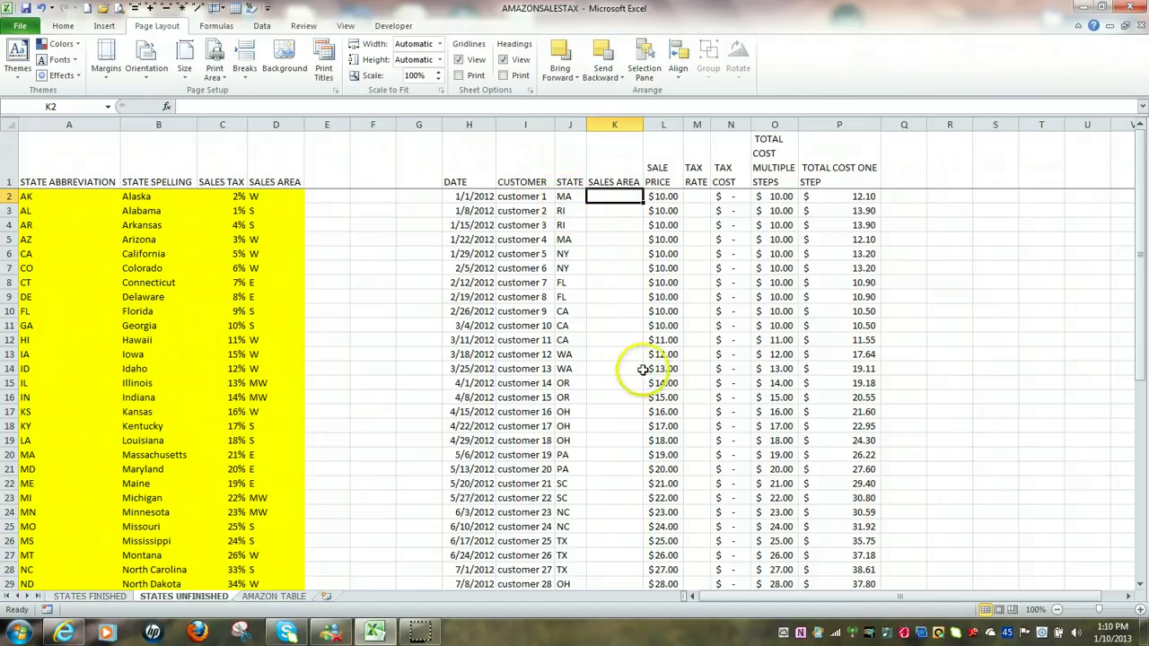
{"action": "left_click", "coordinate": [166, 106]}
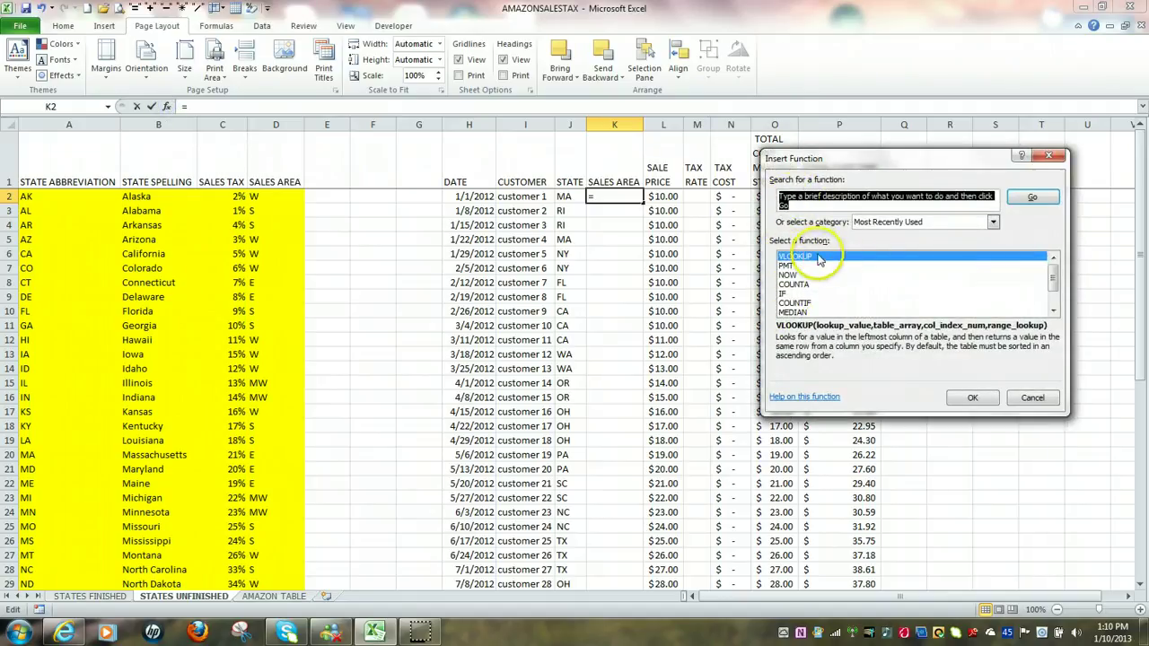
- Start a VLOOKUP with lookup value J2 and absolute table range $A$2:$D$51
{"action": "double_click", "coordinate": [801, 258]}
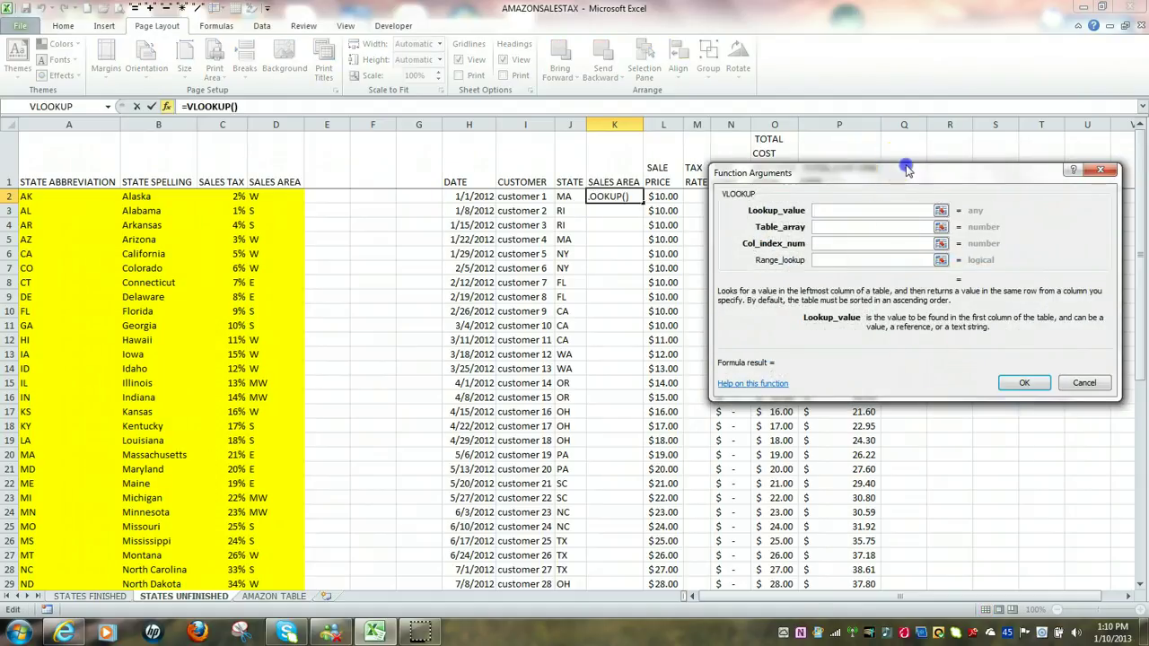
{"action": "left_click_drag", "start_coordinate": [919, 169], "coordinate": [986, 182]}
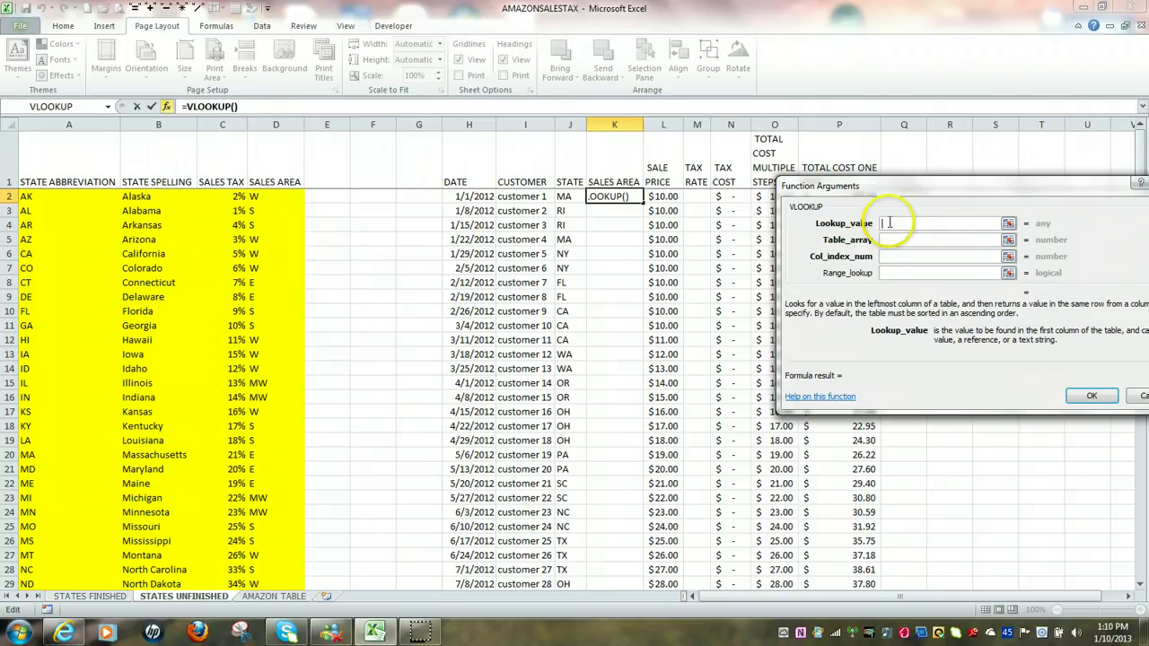
{"action": "left_click", "coordinate": [567, 195]}
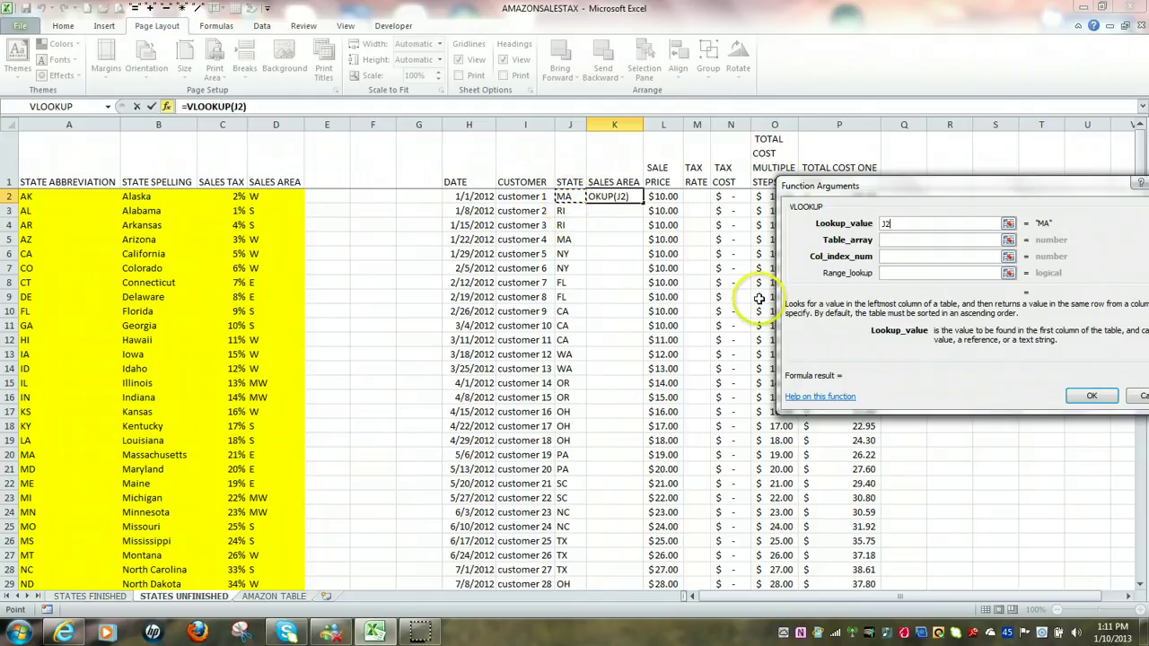
{"action": "left_click", "coordinate": [896, 240]}
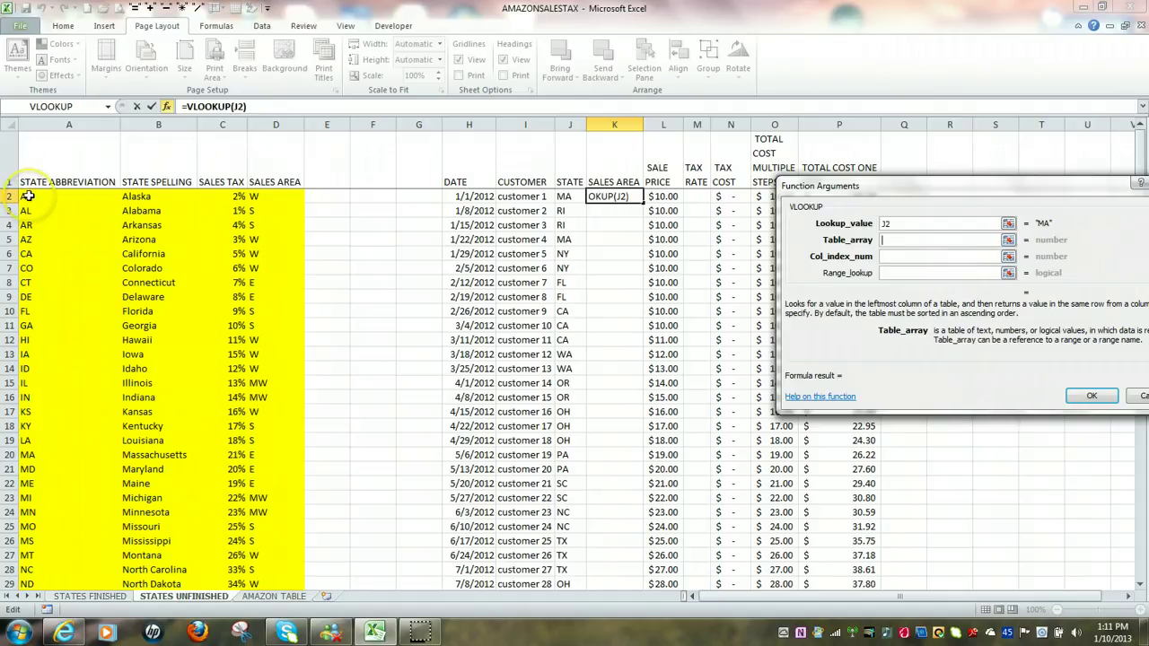
{"action": "left_click_drag", "start_coordinate": [28, 195], "coordinate": [267, 546]}
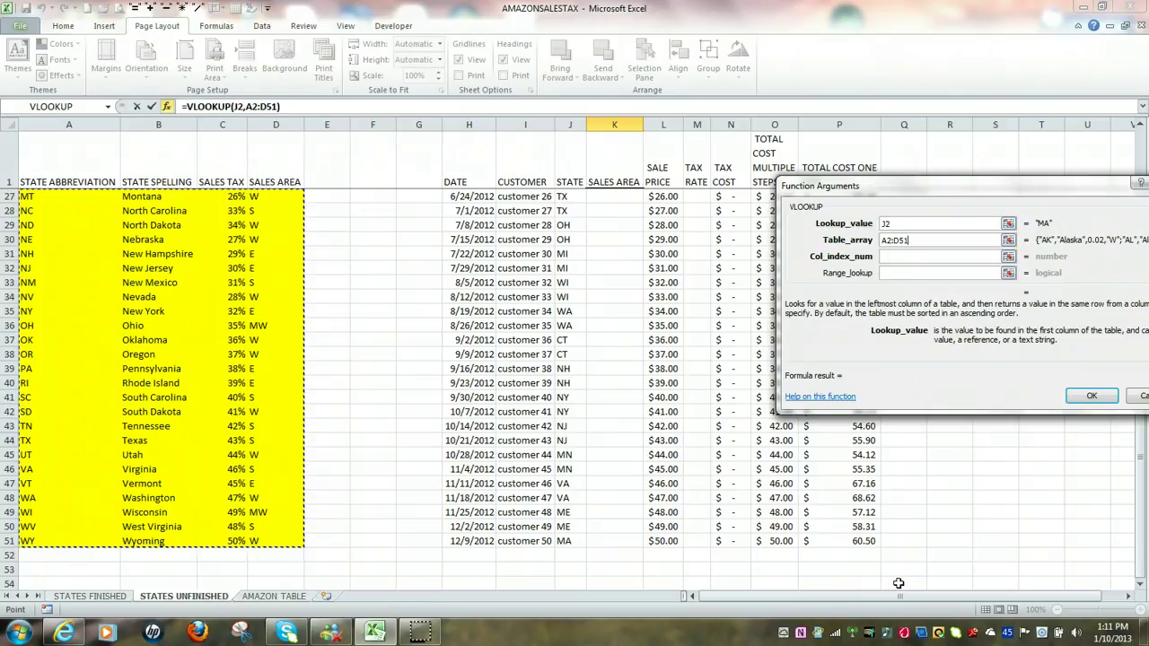
{"action": "key", "text": "F4"}
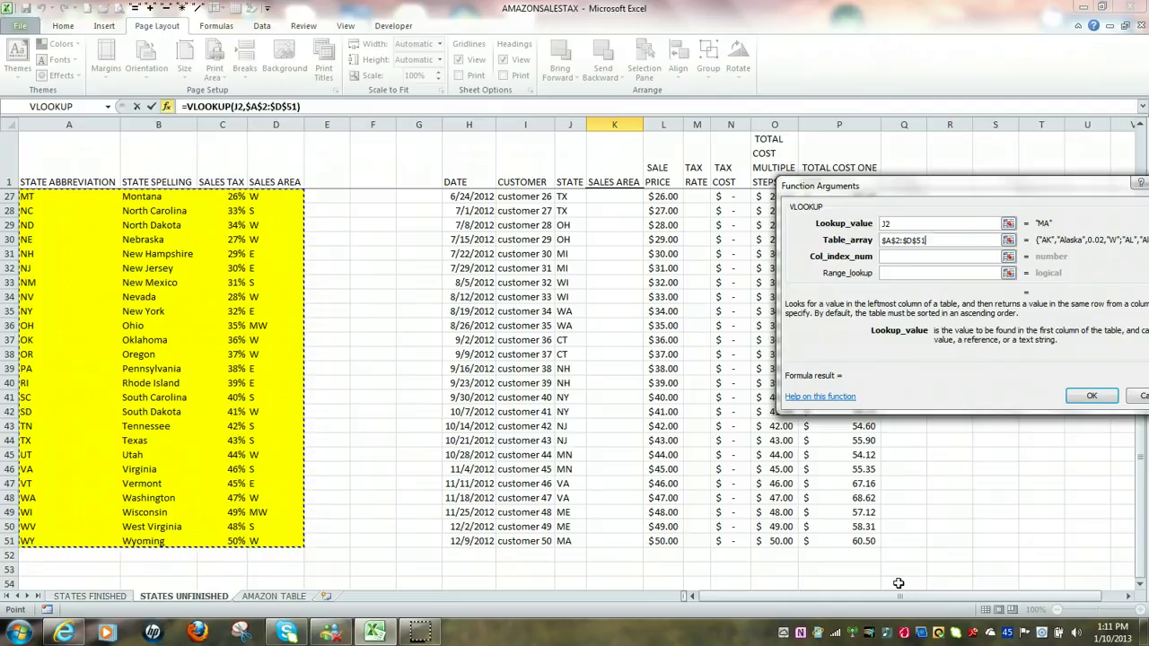
- Enter column index 4 and range lookup FALSE, then confirm the K2 formula
{"action": "left_click", "coordinate": [935, 256]}
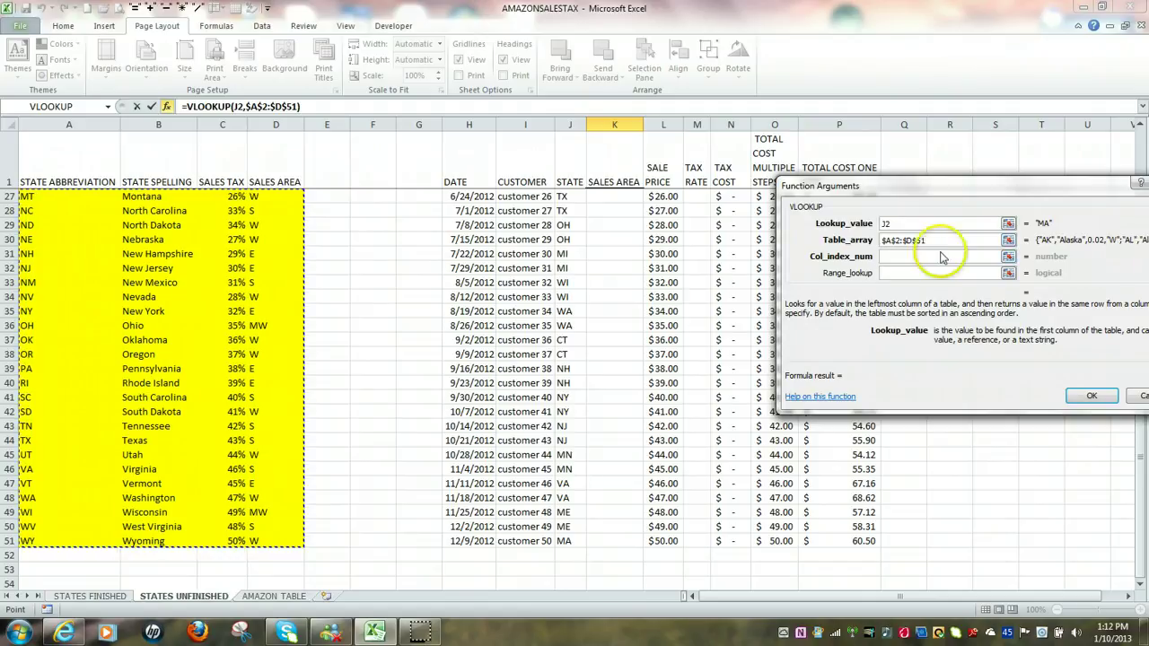
{"action": "left_click", "coordinate": [928, 256]}
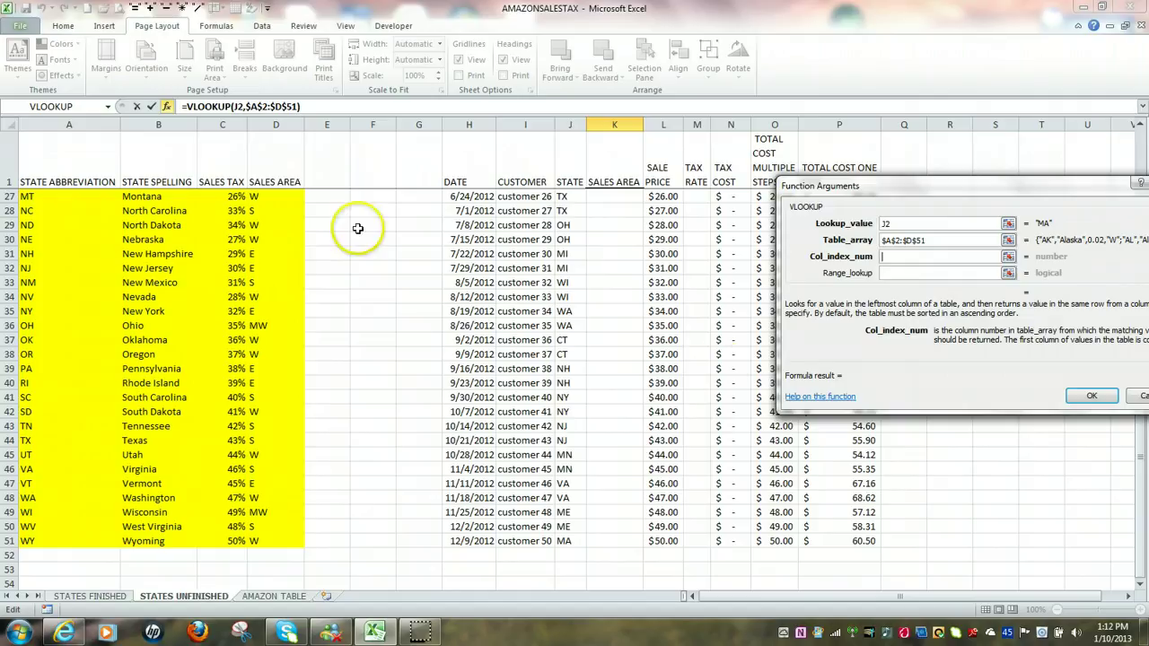
{"action": "left_click", "coordinate": [886, 257]}
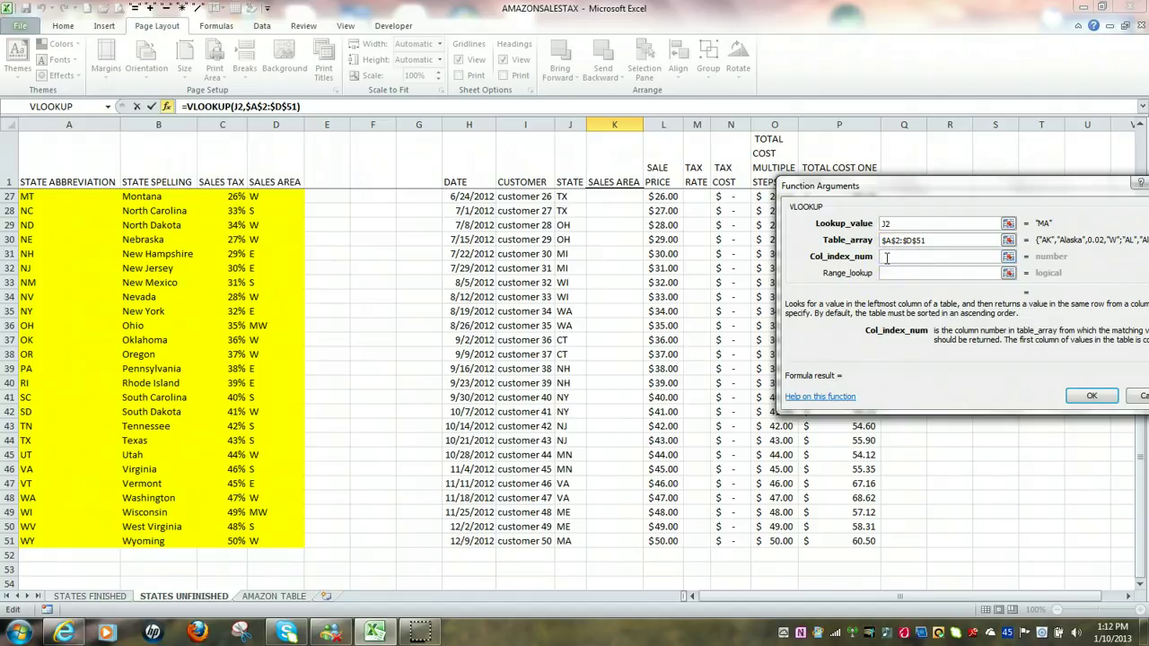
{"action": "type", "text": "4"}
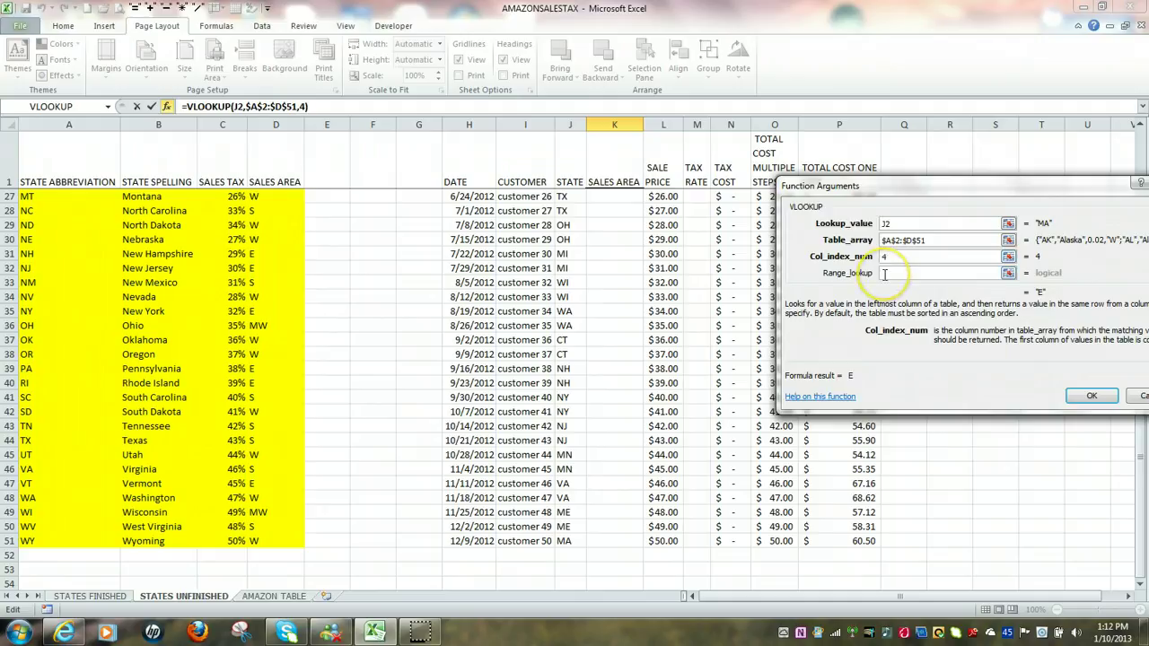
{"action": "left_click", "coordinate": [884, 277]}
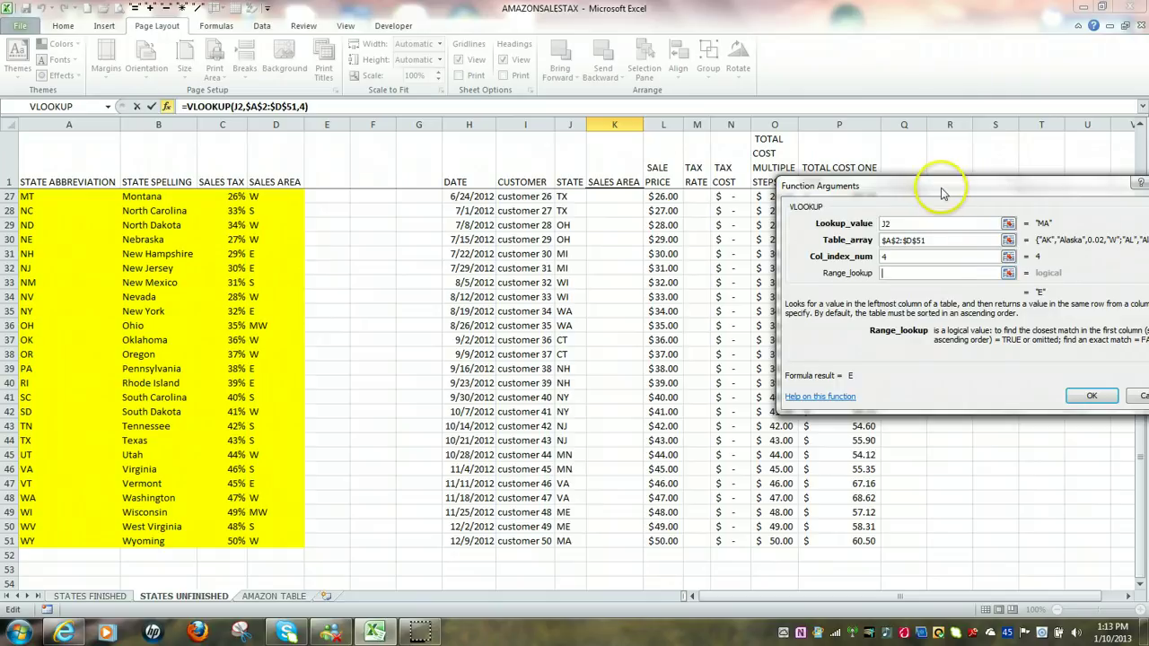
{"action": "left_click_drag", "start_coordinate": [942, 186], "coordinate": [881, 187]}
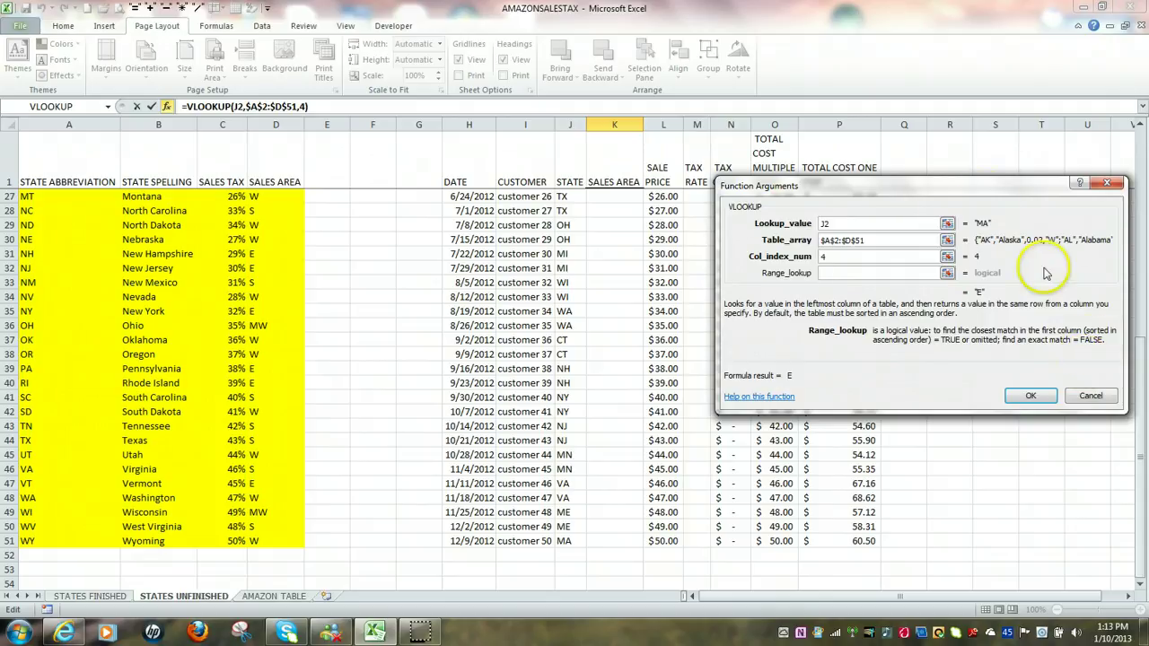
{"action": "left_click_drag", "start_coordinate": [971, 184], "coordinate": [1026, 179]}
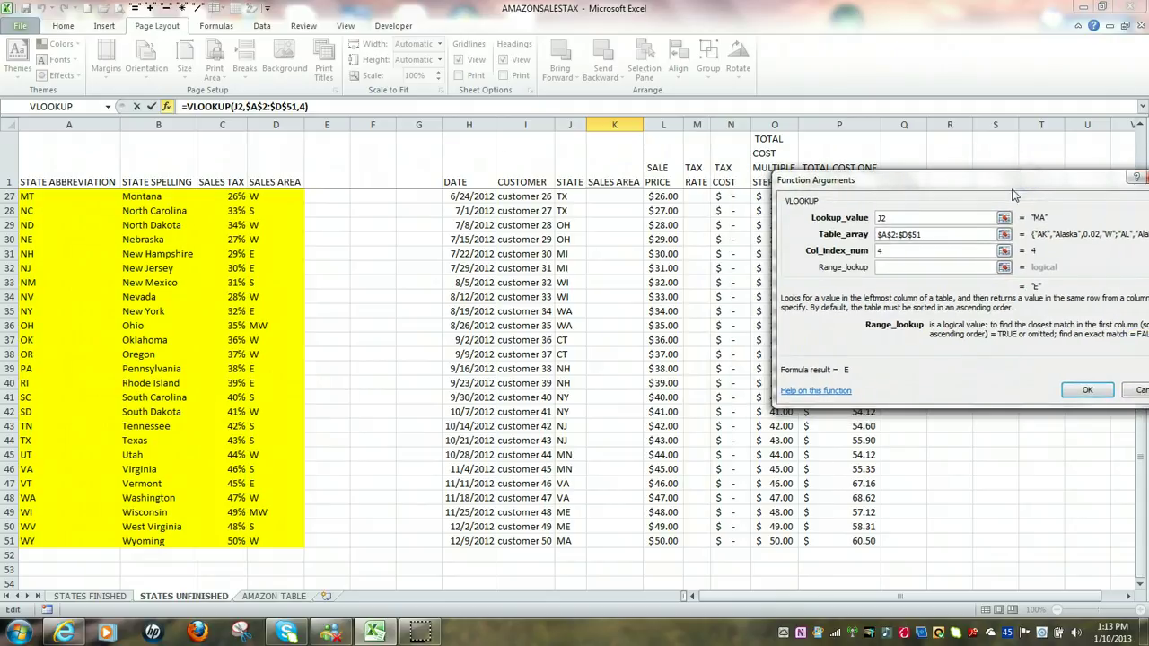
{"action": "type", "text": "FALSE"}
{"action": "left_click", "coordinate": [1087, 390]}
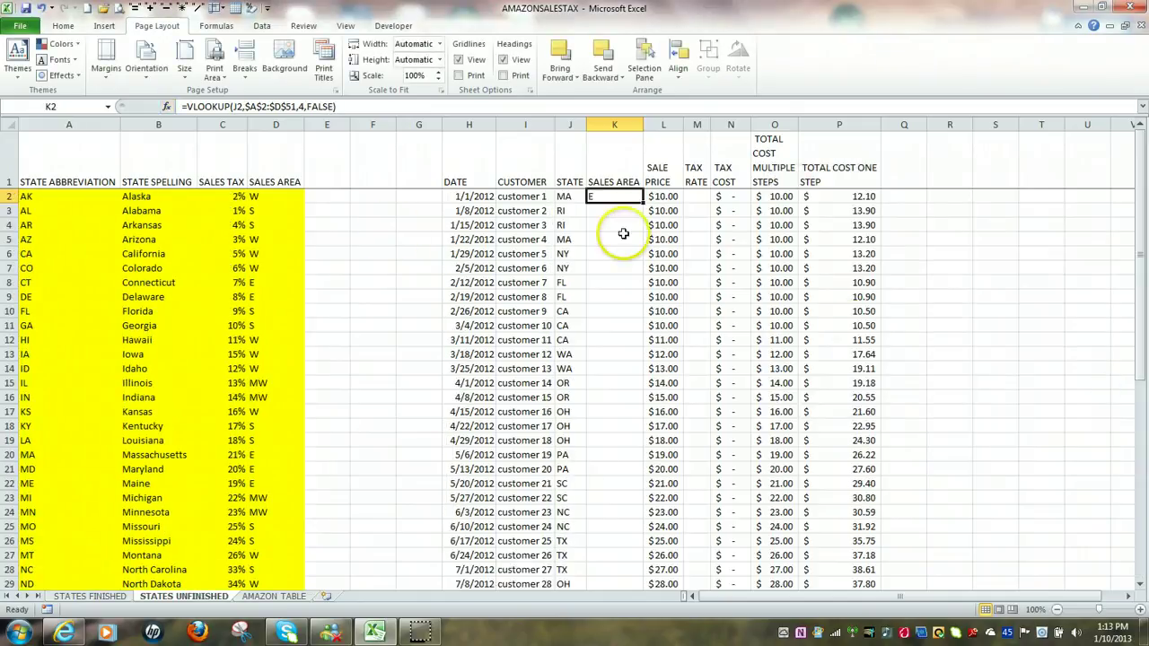
- Copy K2's VLOOKUP down to K51 so each order shows E, S, W or MW
{"action": "left_click_drag", "start_coordinate": [641, 203], "coordinate": [635, 579]}
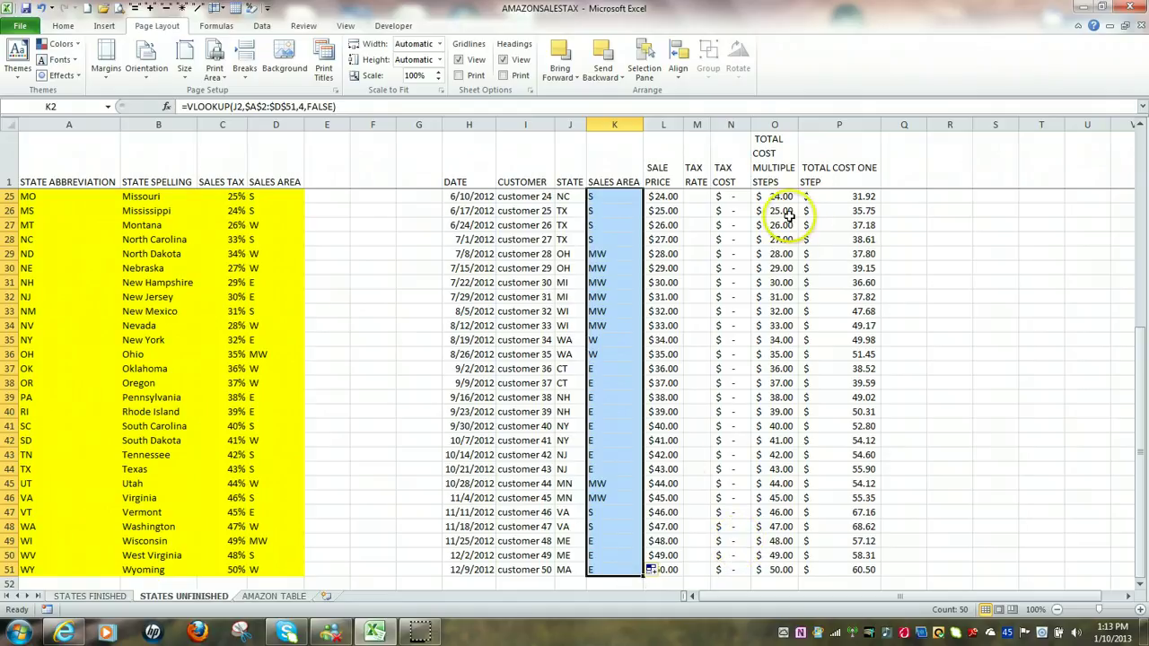
{"action": "scroll", "coordinate": [734, 211], "scroll_direction": "up", "scroll_amount": 4}
{"action": "scroll", "coordinate": [733, 204], "scroll_direction": "up", "scroll_amount": 4}
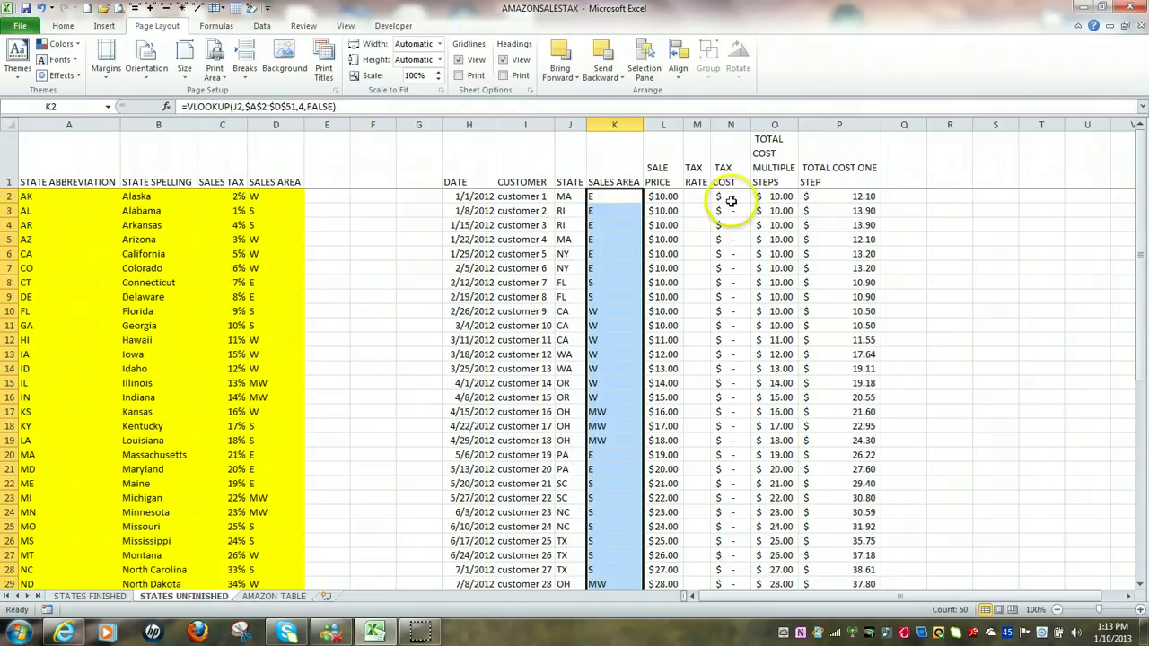
{"action": "left_click", "coordinate": [736, 195]}
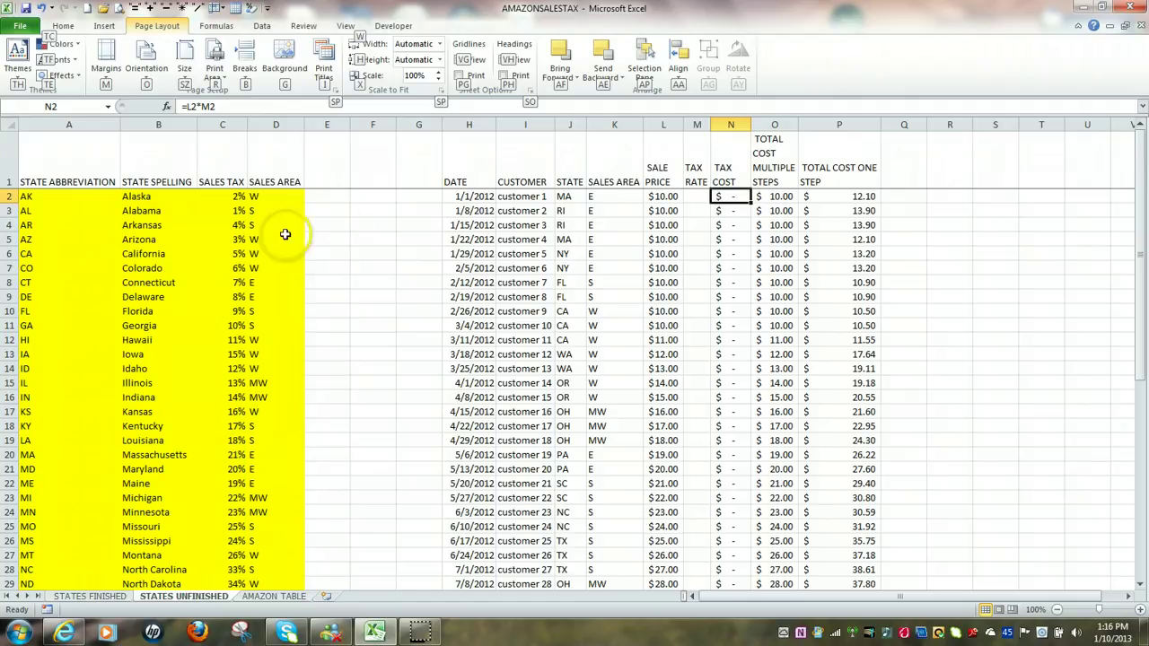
- Select A2:D51 and enter AMAZON as its name in the Name Box
{"action": "left_click", "coordinate": [34, 196]}
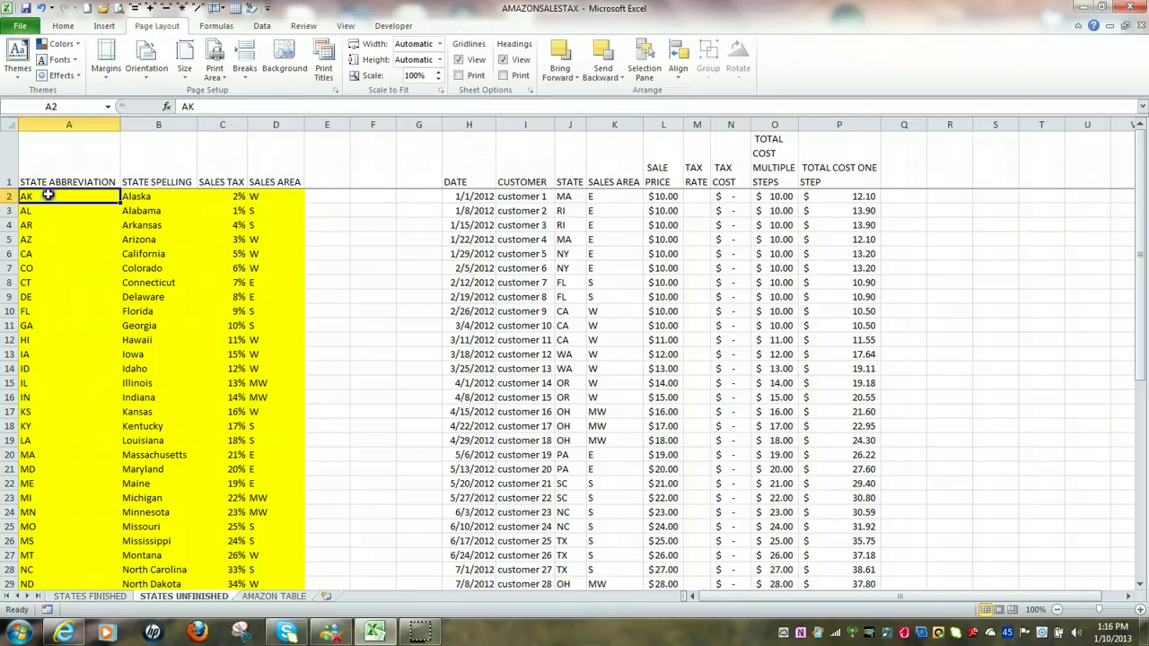
{"action": "left_click_drag", "start_coordinate": [120, 196], "coordinate": [265, 197]}
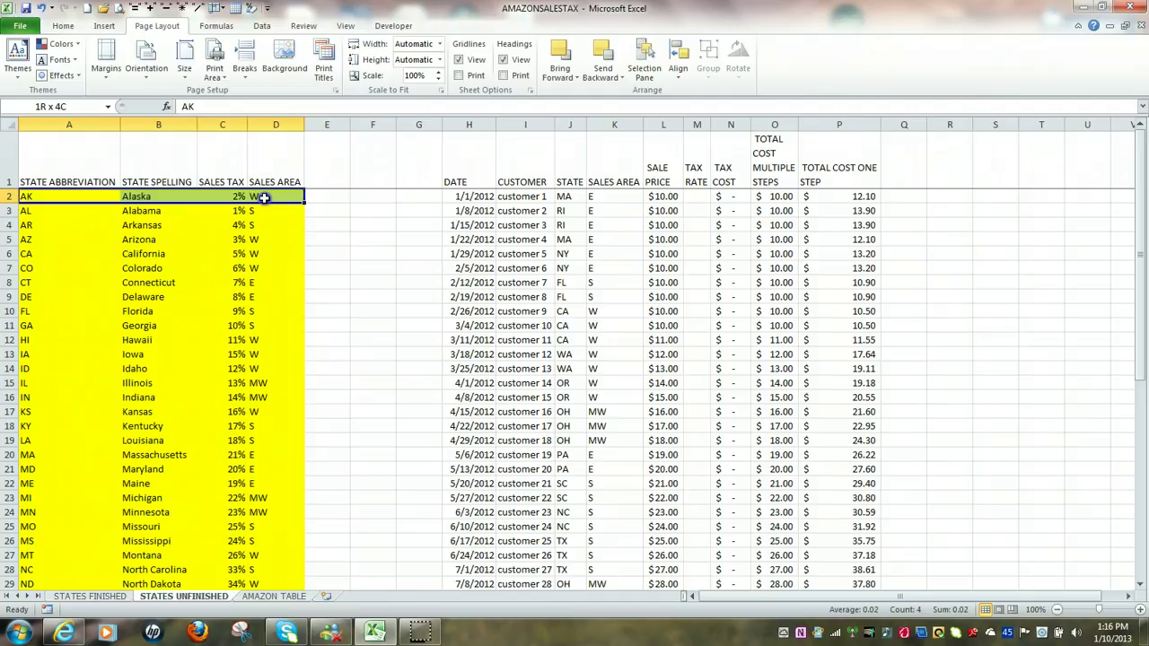
{"action": "left_click_drag", "start_coordinate": [264, 197], "coordinate": [284, 539]}
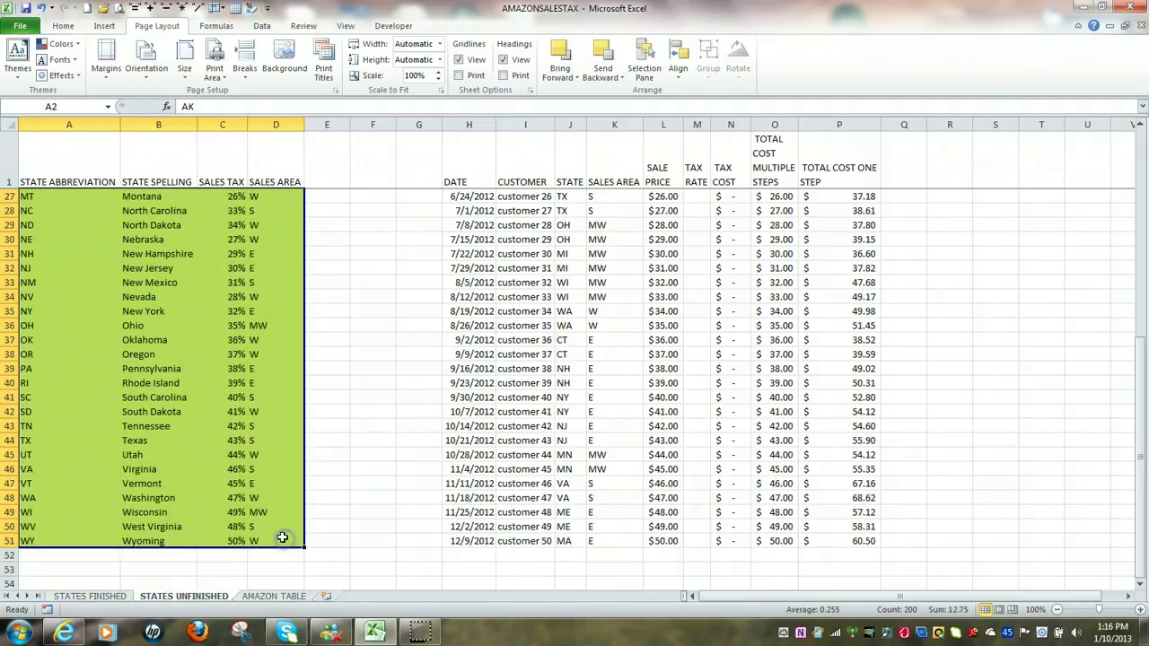
{"action": "left_click", "coordinate": [53, 107]}
{"action": "type", "text": "AMAZON"}
{"action": "key", "text": "Return"}
{"action": "left_click", "coordinate": [321, 223]}
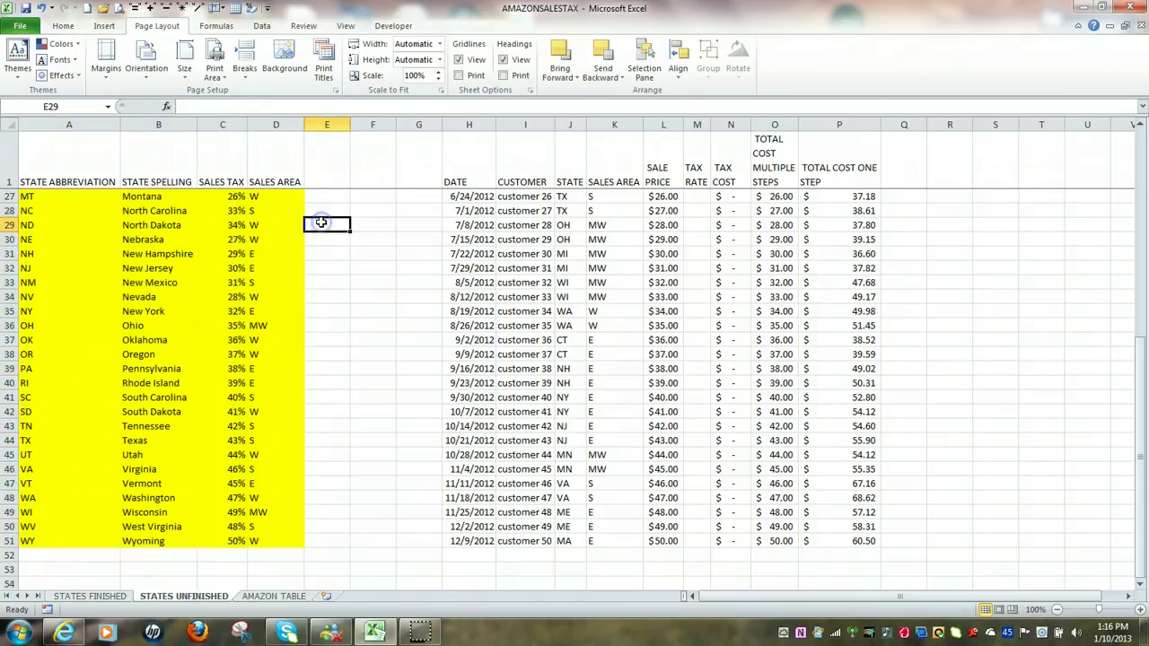
{"action": "left_click", "coordinate": [107, 107]}
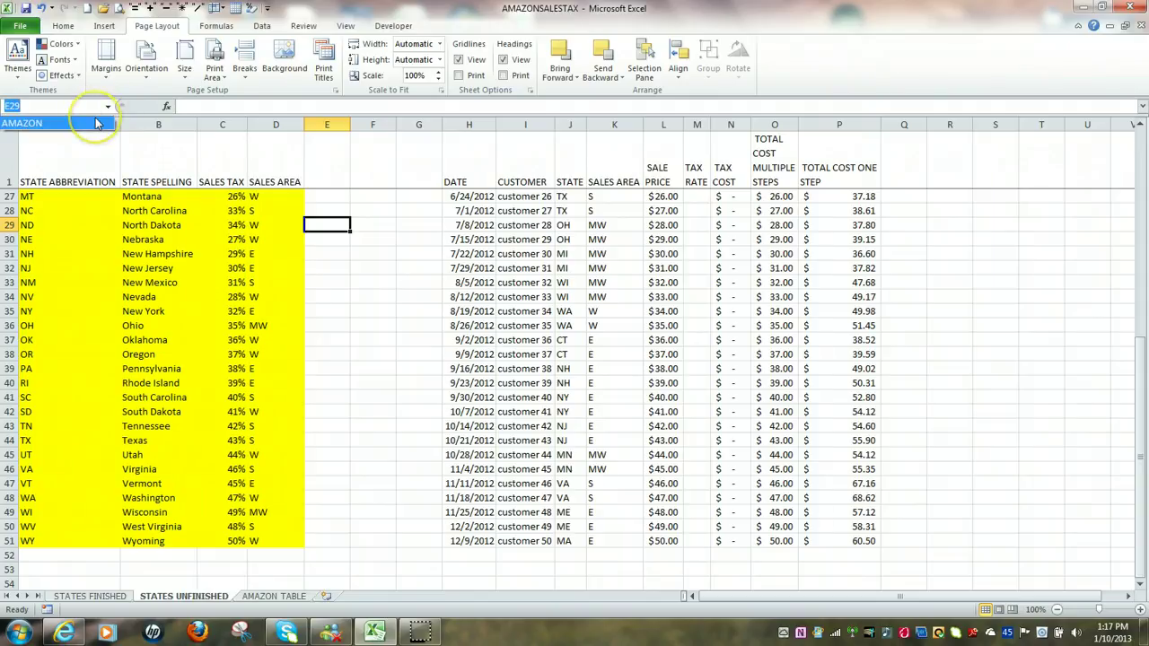
{"action": "left_click", "coordinate": [97, 123]}
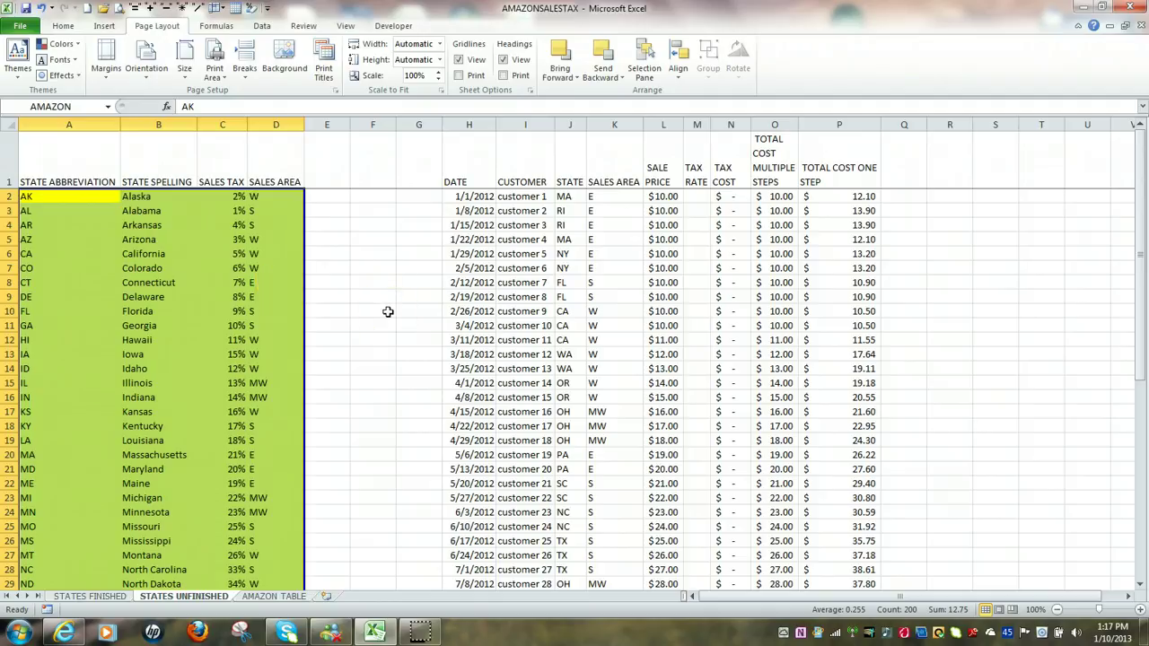
{"action": "left_click", "coordinate": [739, 197]}
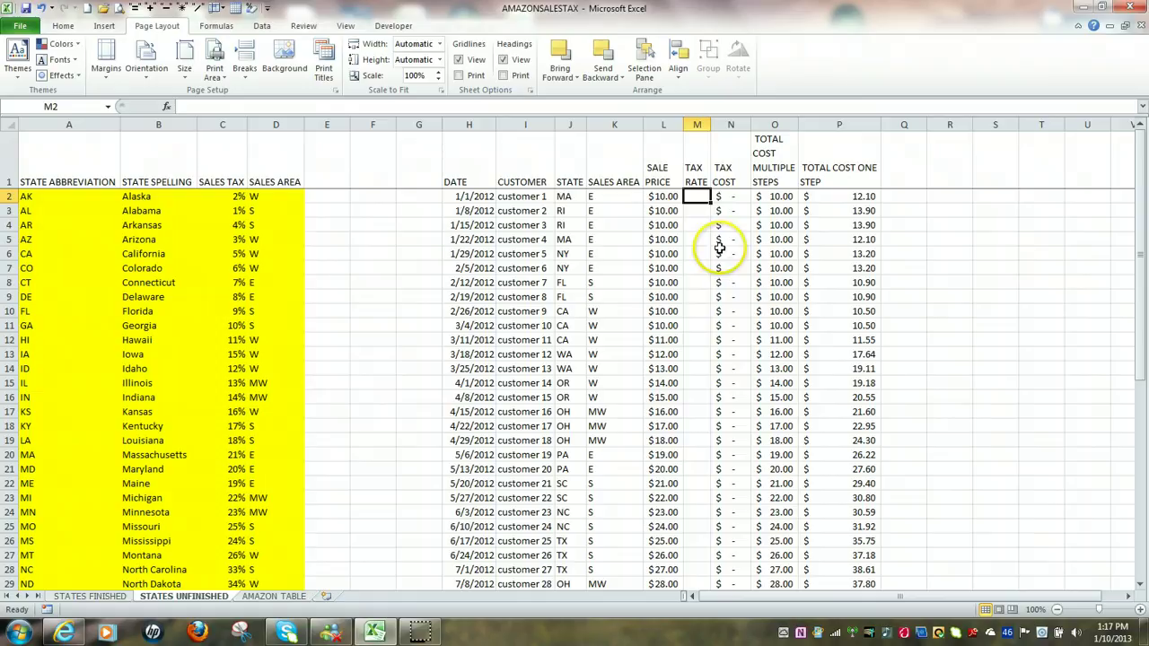
{"action": "left_click", "coordinate": [166, 105]}
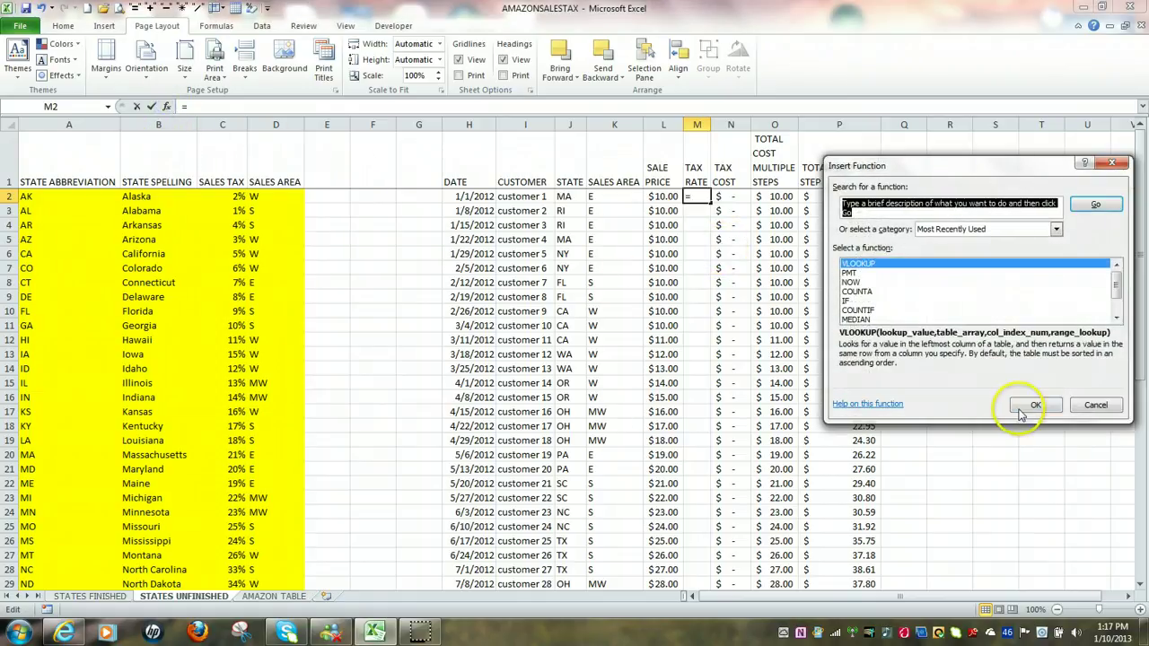
{"action": "double_click", "coordinate": [880, 265]}
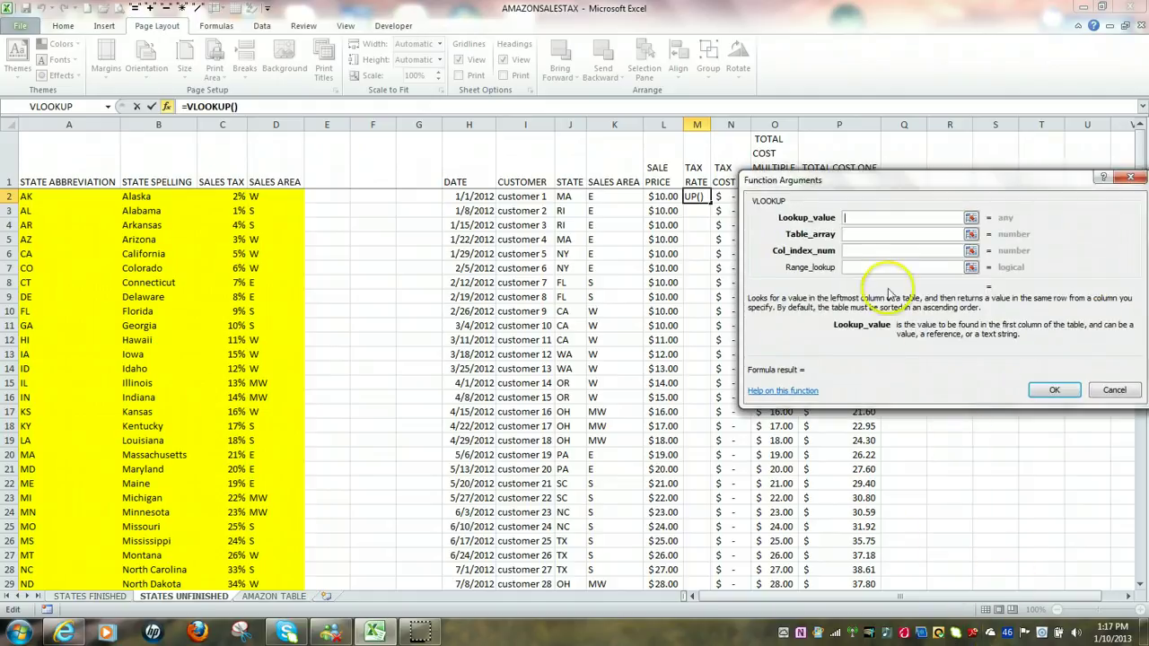
{"action": "left_click", "coordinate": [564, 197]}
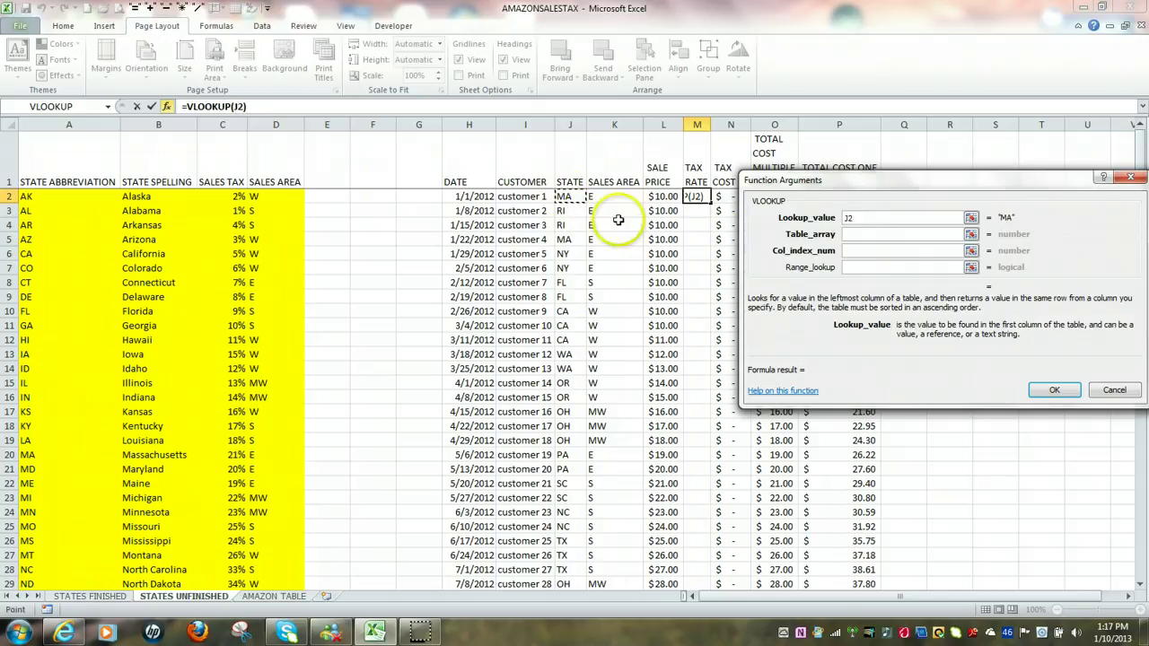
{"action": "left_click", "coordinate": [850, 233]}
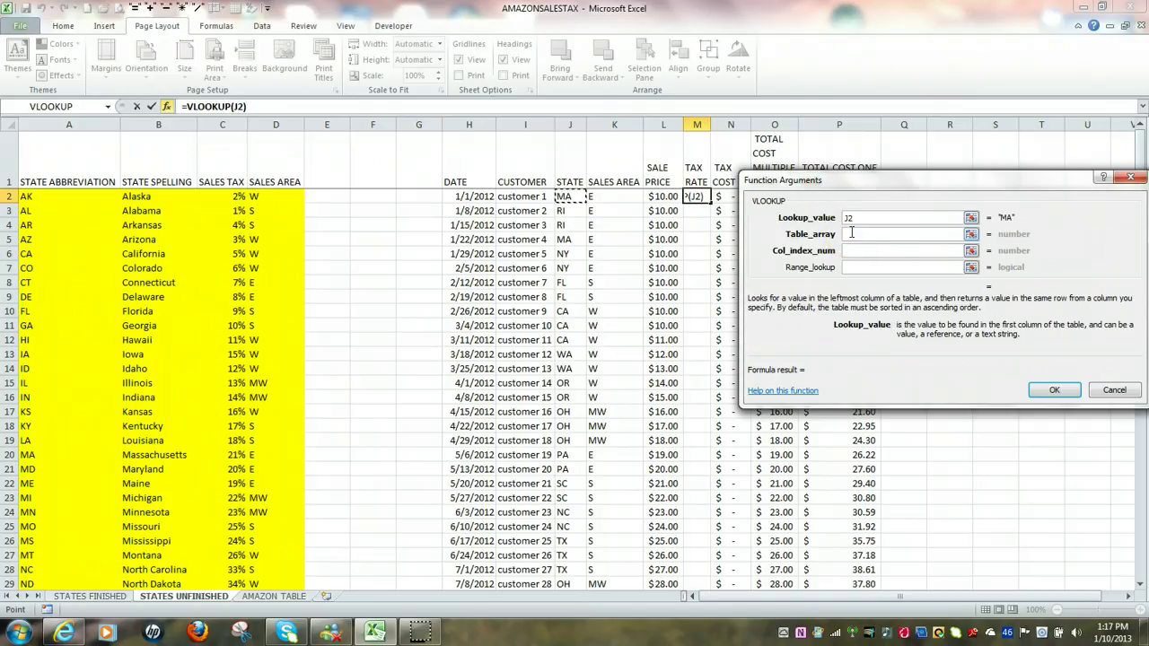
{"action": "left_click", "coordinate": [851, 233]}
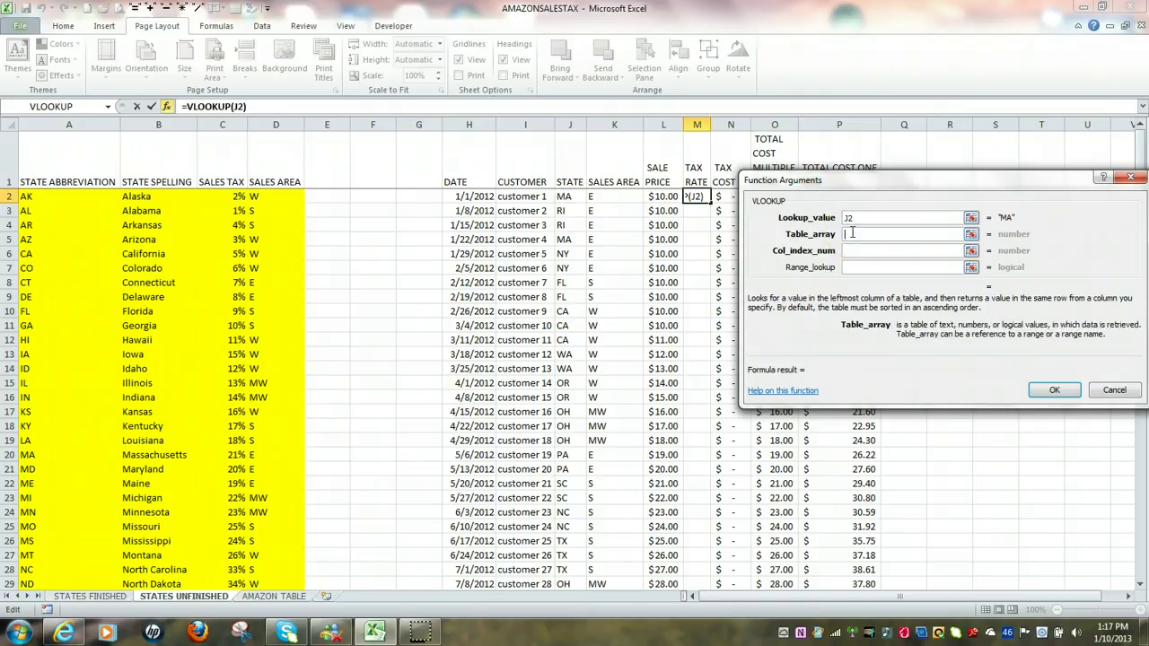
{"action": "left_click", "coordinate": [855, 233]}
{"action": "left_click", "coordinate": [848, 231]}
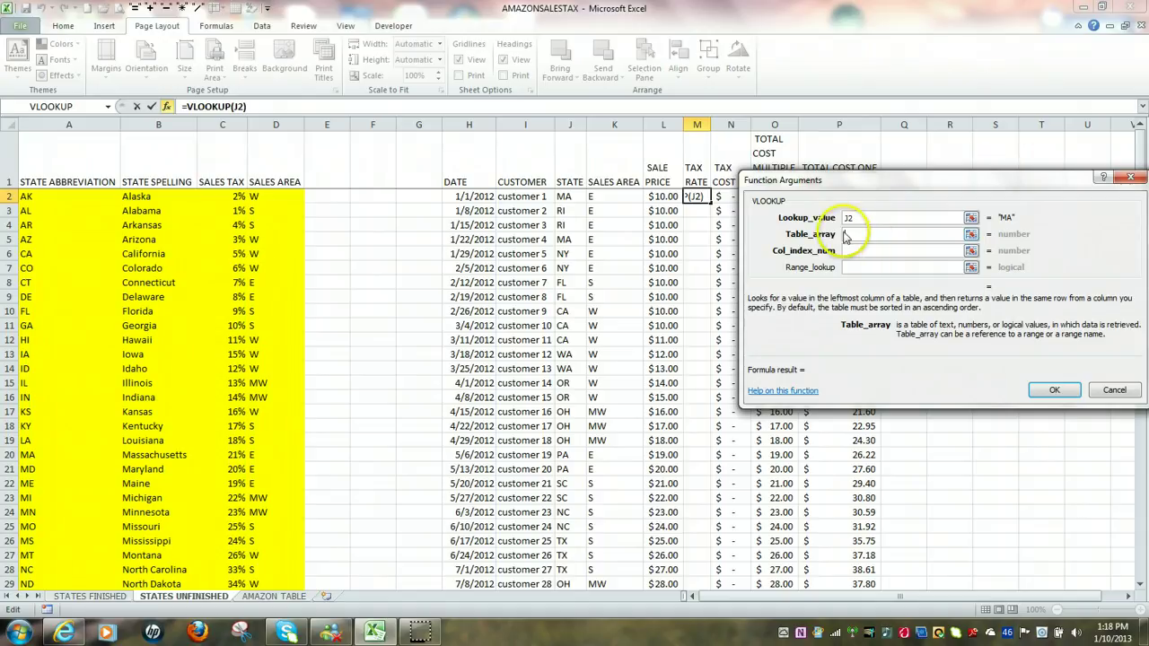
{"action": "left_click", "coordinate": [921, 239]}
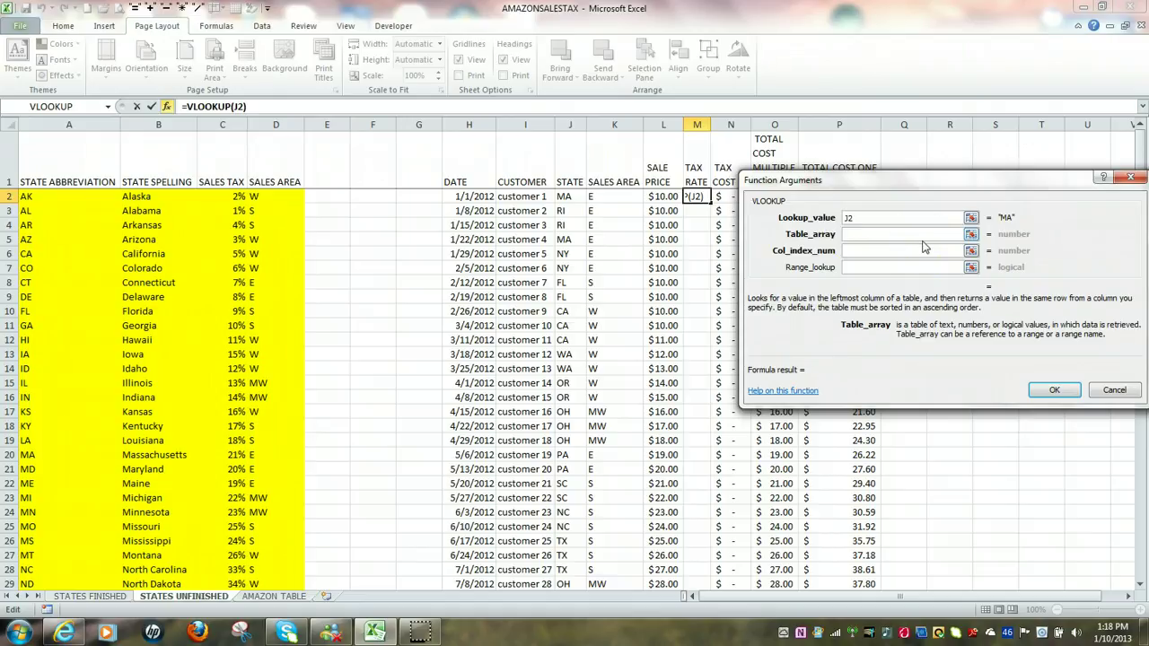
- Paste the AMAZON named range into the VLOOKUP table argument
{"action": "key", "text": "F3"}
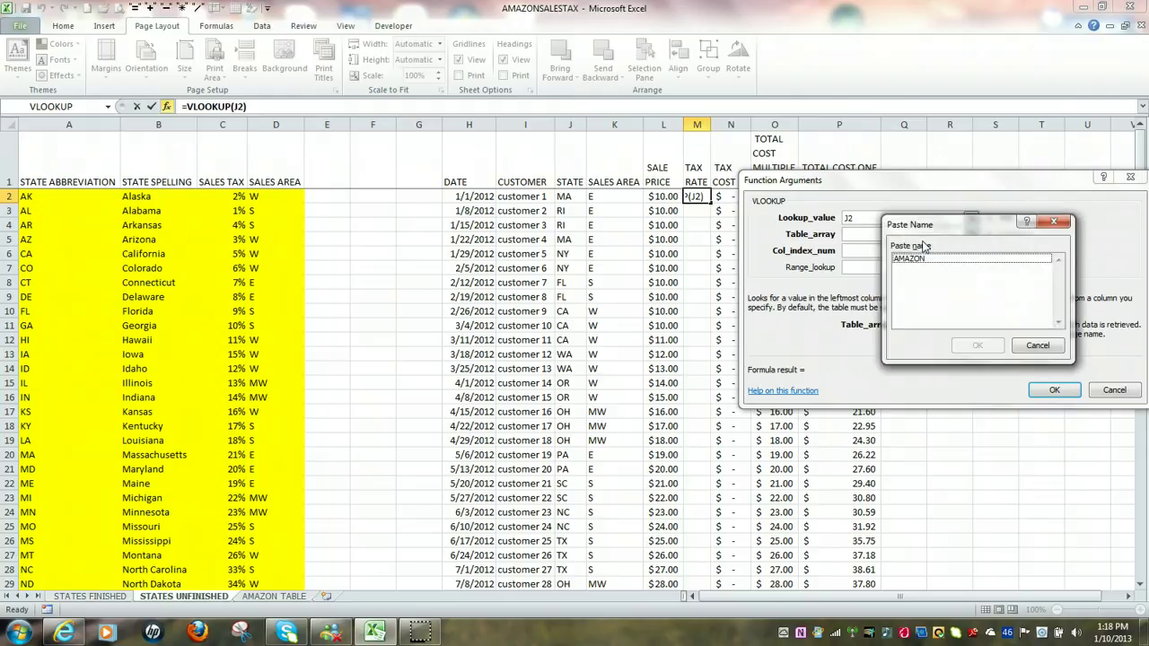
{"action": "left_click", "coordinate": [926, 242]}
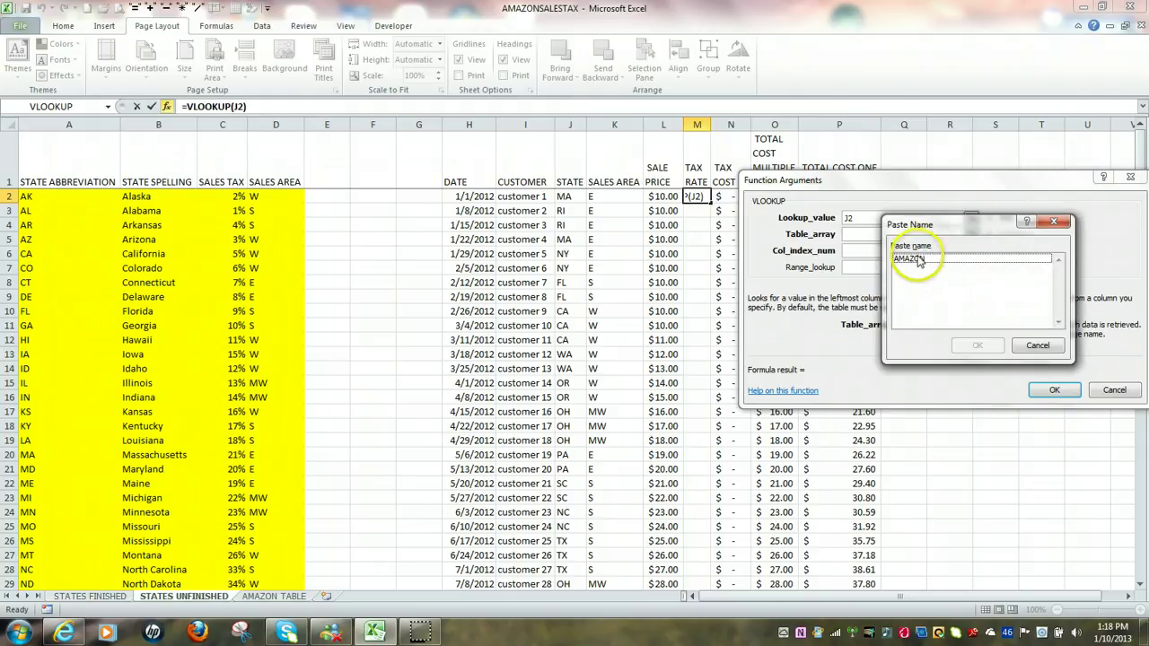
{"action": "left_click", "coordinate": [917, 259]}
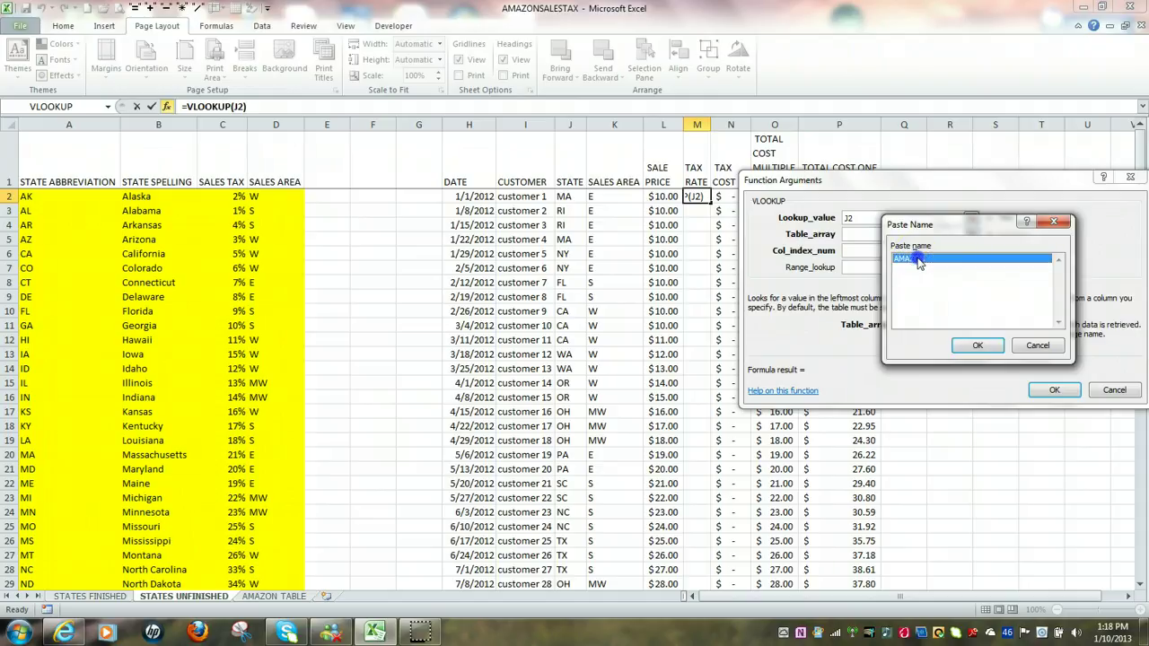
{"action": "left_click", "coordinate": [979, 346]}
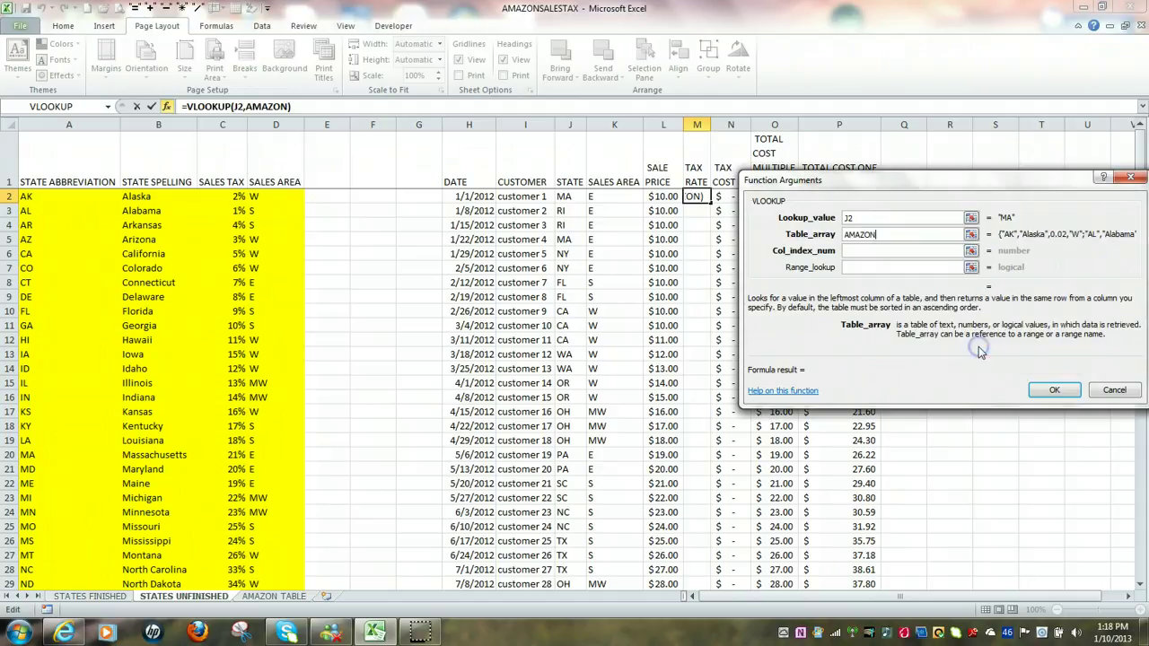
- Set column index 3 and range lookup 0 for an exact match
{"action": "left_click", "coordinate": [867, 251]}
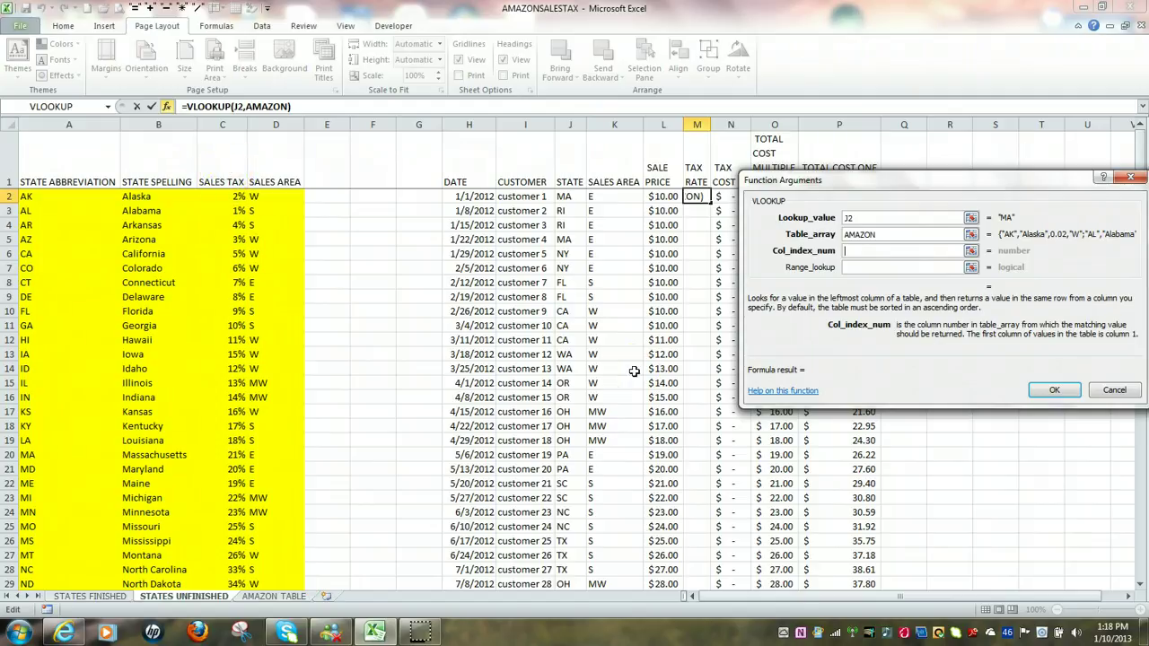
{"action": "type", "text": "3"}
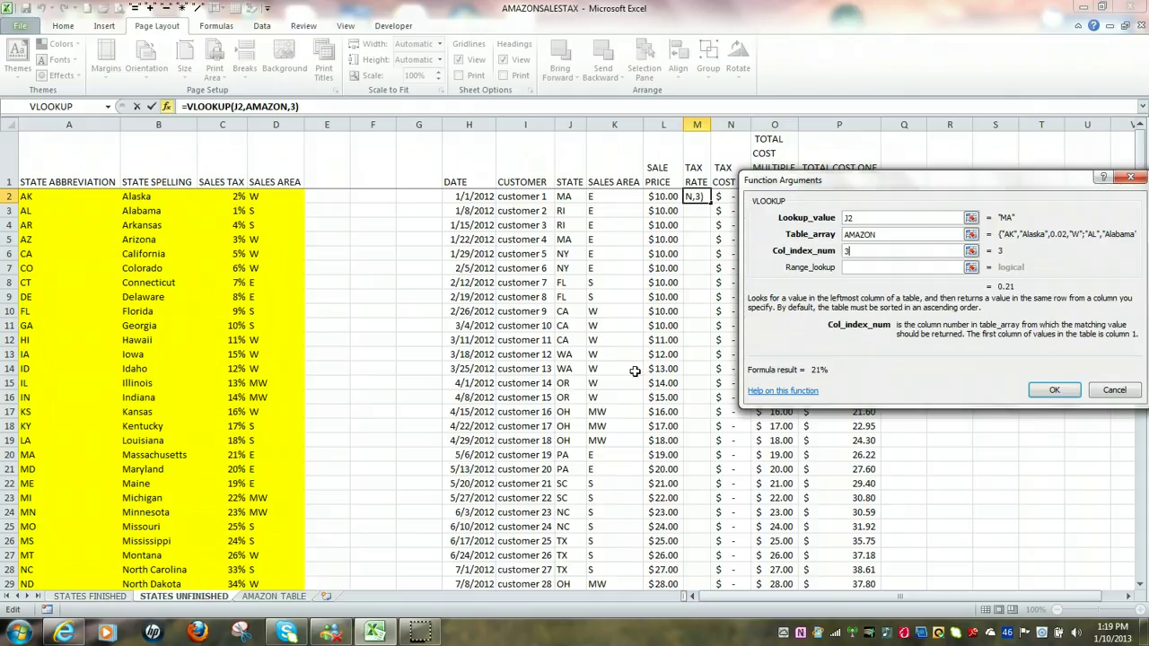
{"action": "left_click", "coordinate": [855, 266]}
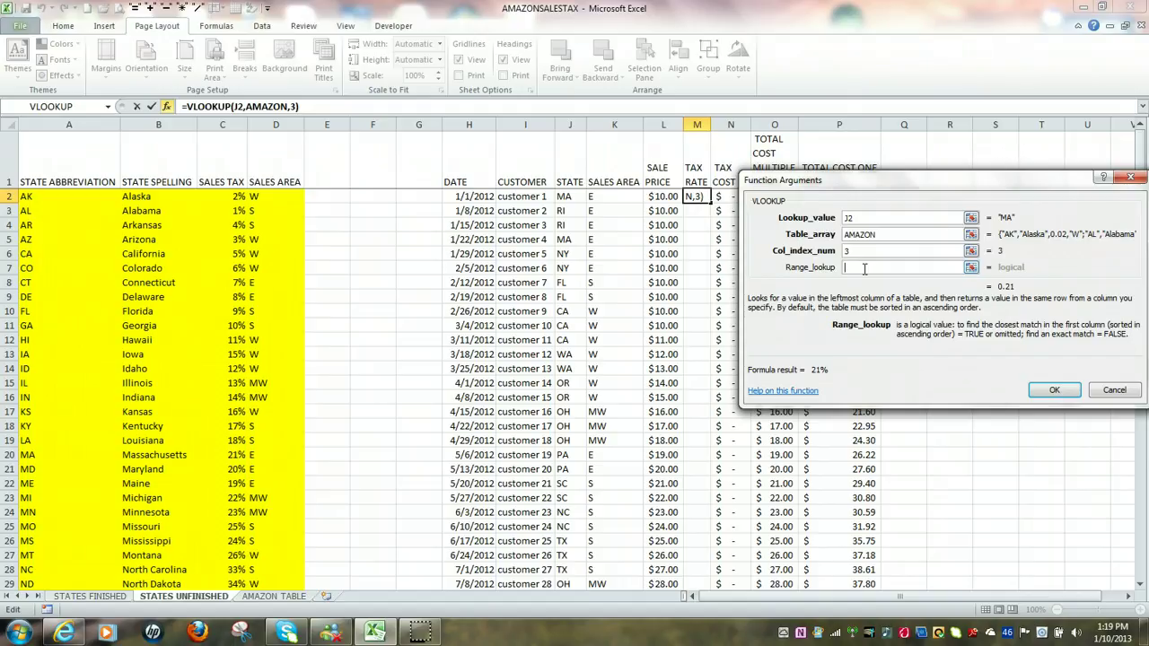
{"action": "left_click", "coordinate": [864, 267]}
{"action": "type", "text": "0"}
- Confirm M2's =VLOOKUP(J2,AMAZON,3,0) and copy it down through M51
{"action": "left_click", "coordinate": [1055, 393]}
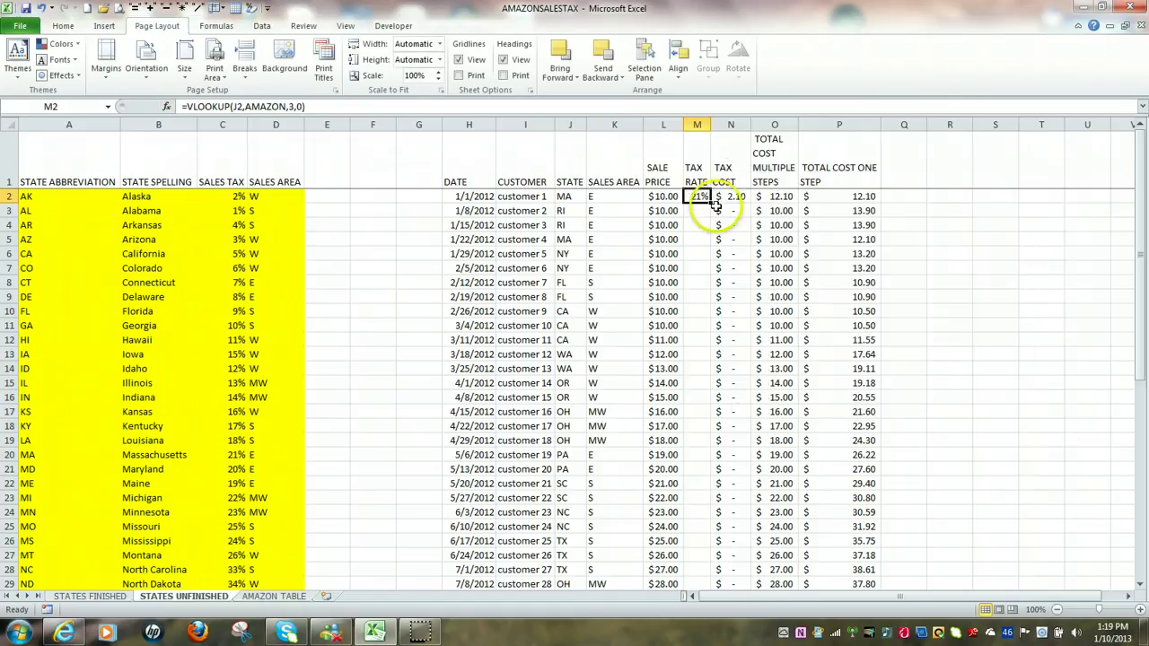
{"action": "left_click_drag", "start_coordinate": [711, 204], "coordinate": [691, 563]}
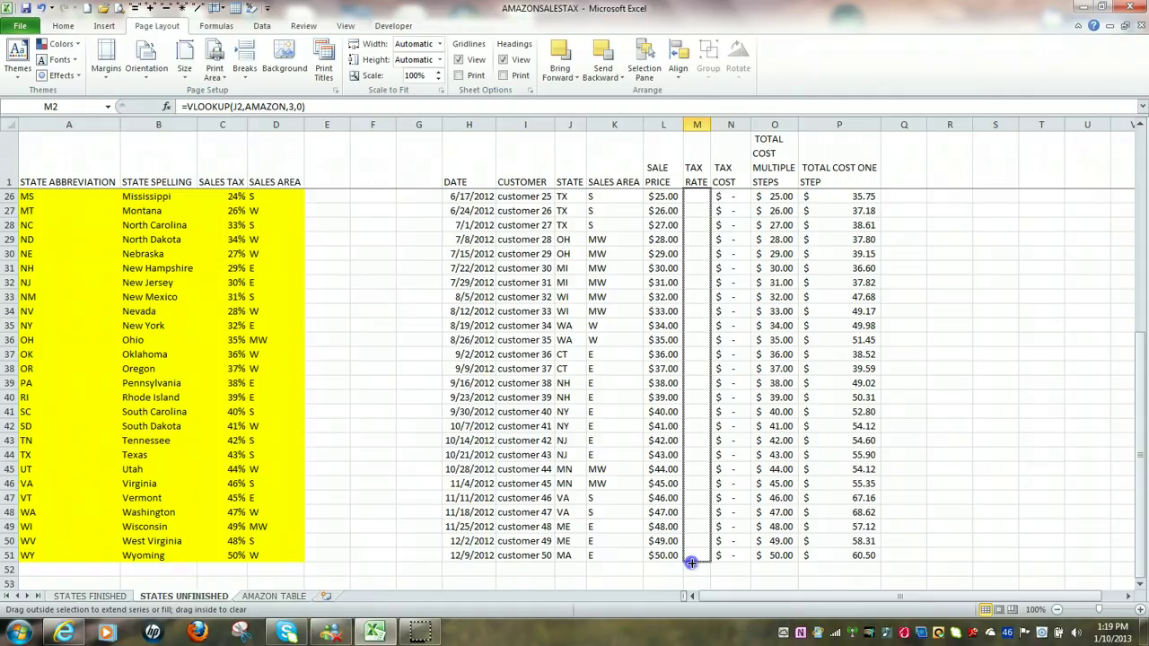
{"action": "left_click_drag", "start_coordinate": [691, 563], "coordinate": [691, 563]}
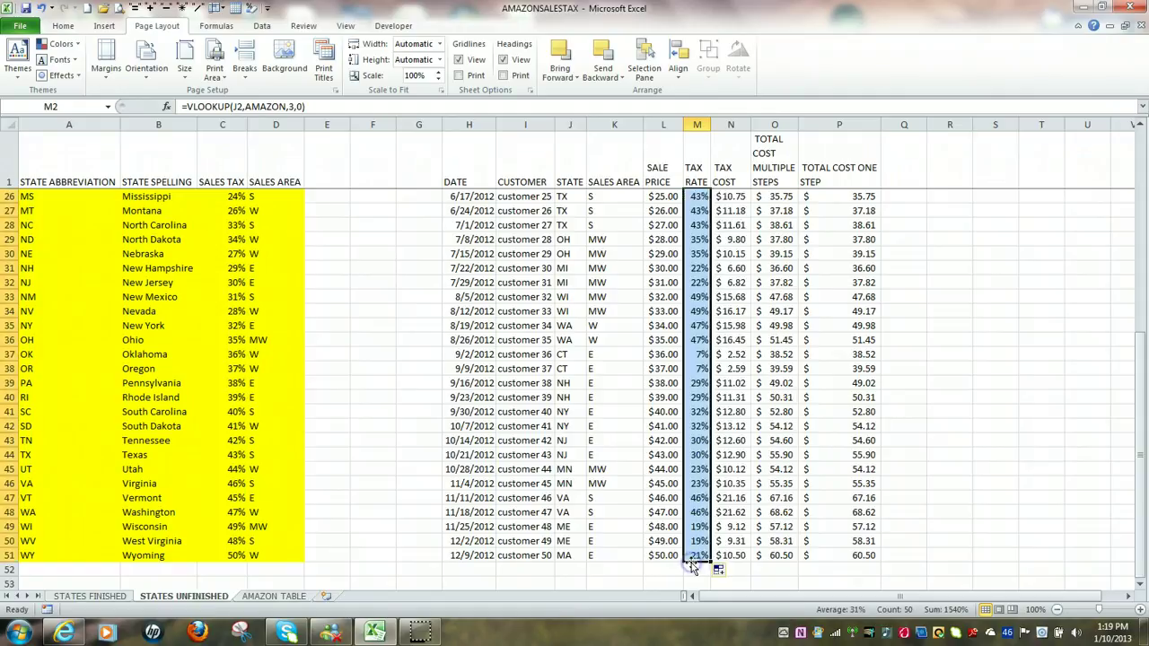
{"action": "left_click", "coordinate": [732, 197]}
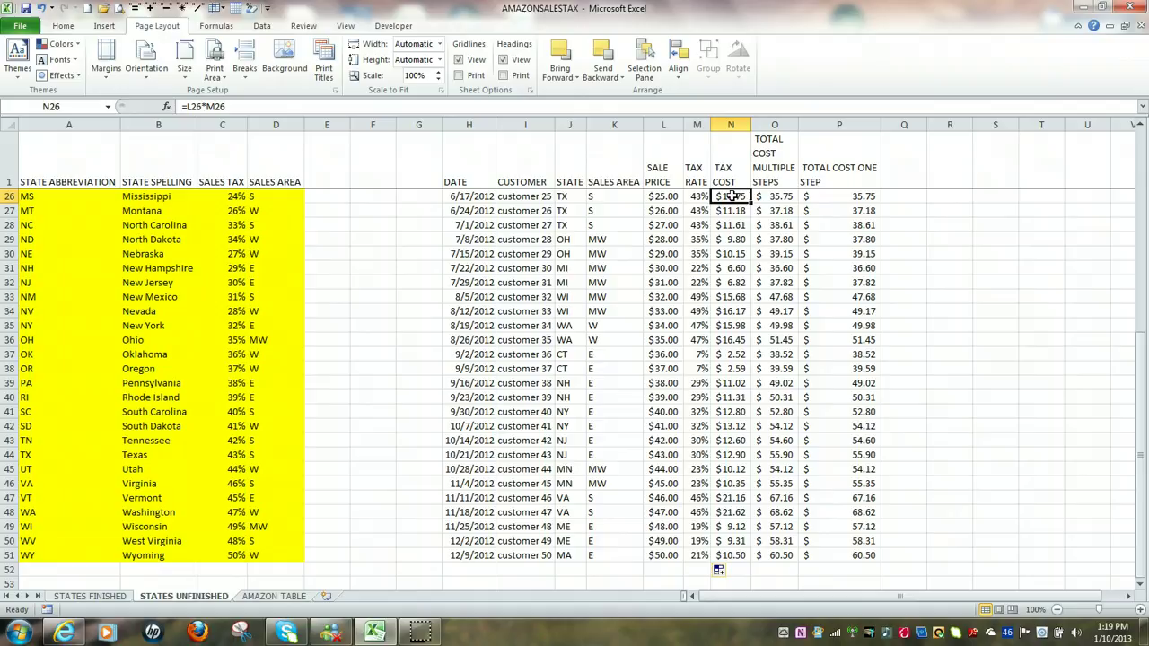
{"action": "double_click", "coordinate": [732, 196]}
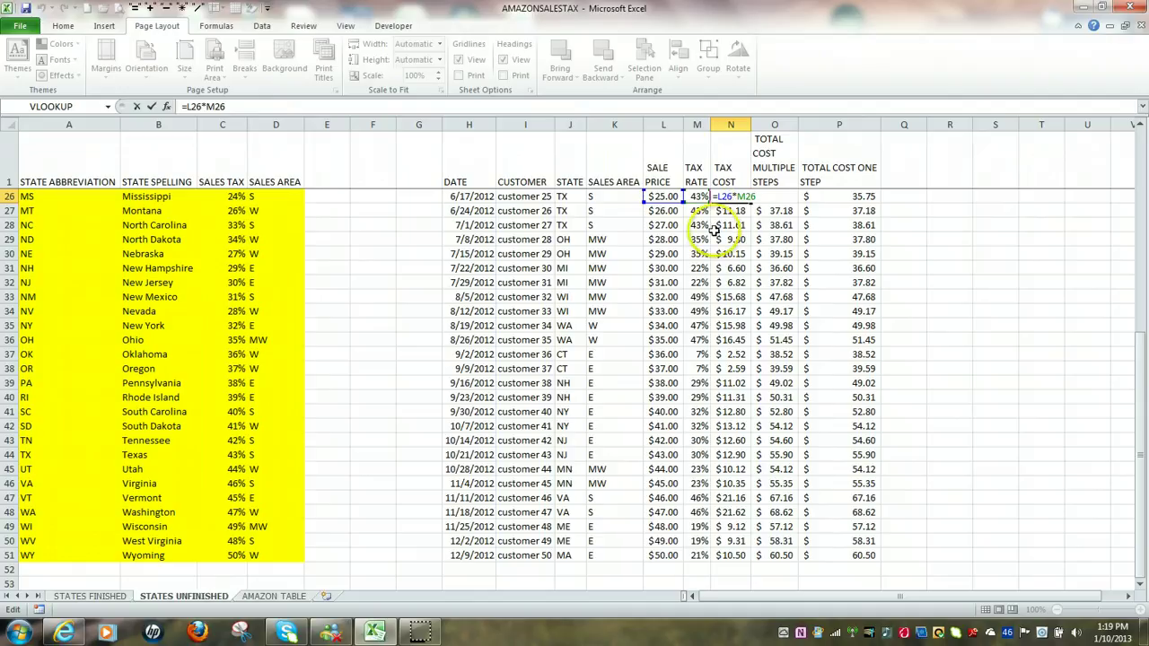
{"action": "key", "text": "ctrl+Return"}
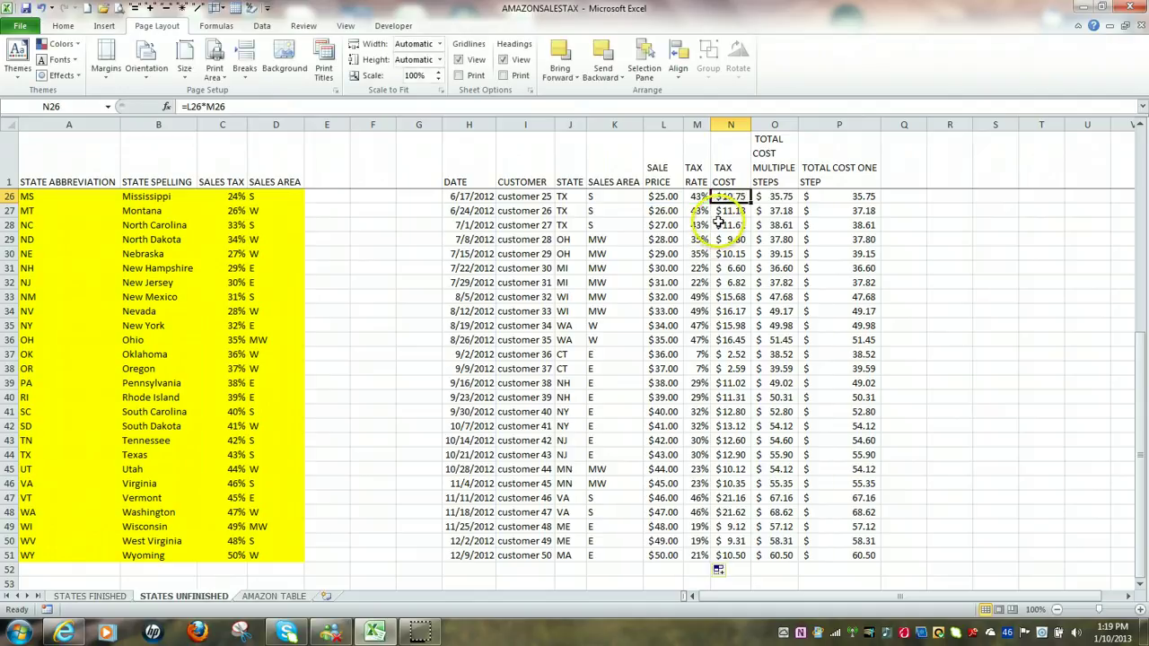
{"action": "double_click", "coordinate": [779, 196]}
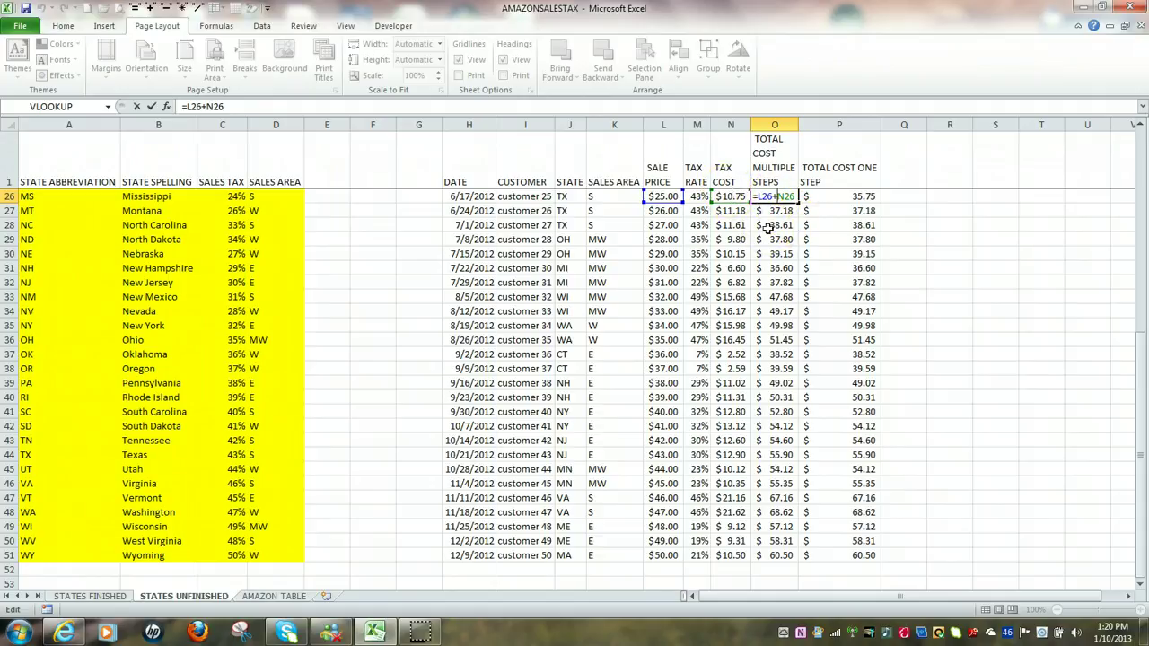
{"action": "key", "text": "ctrl+Return"}
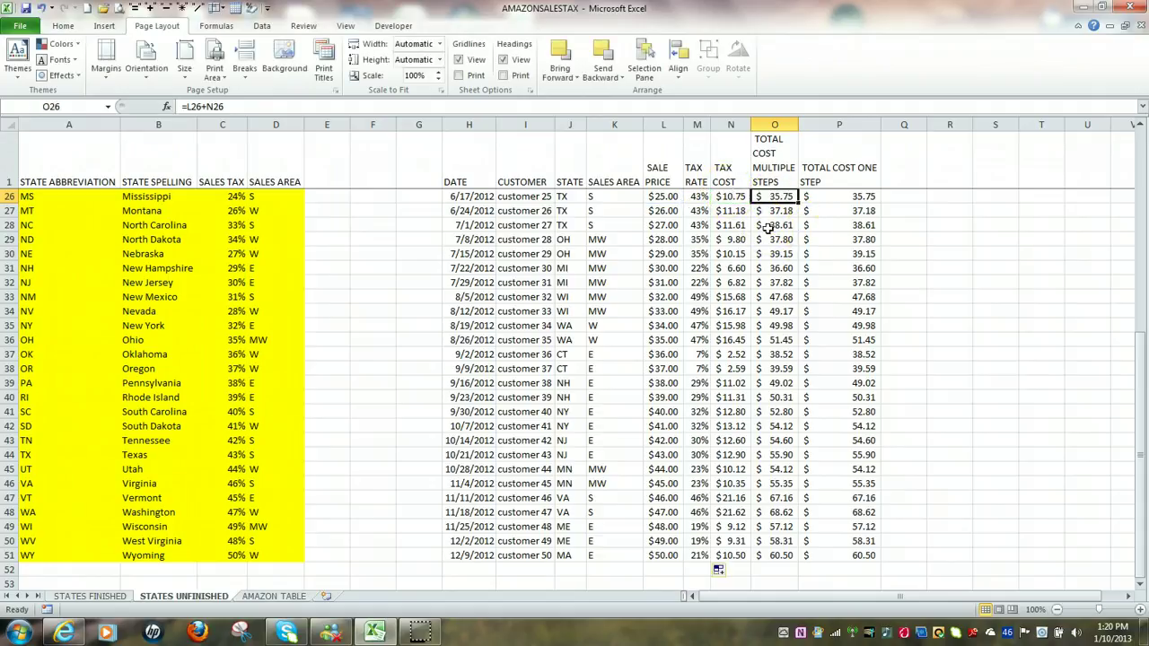
{"action": "left_click", "coordinate": [849, 196]}
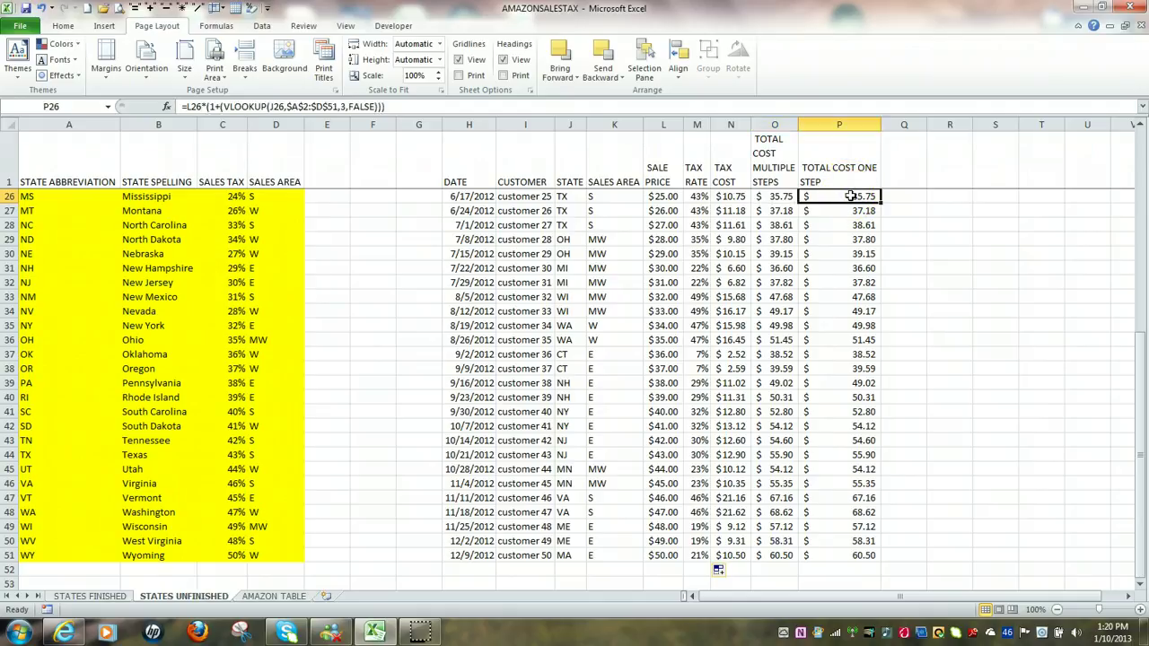
{"action": "scroll", "coordinate": [889, 224], "scroll_direction": "up", "scroll_amount": 8}
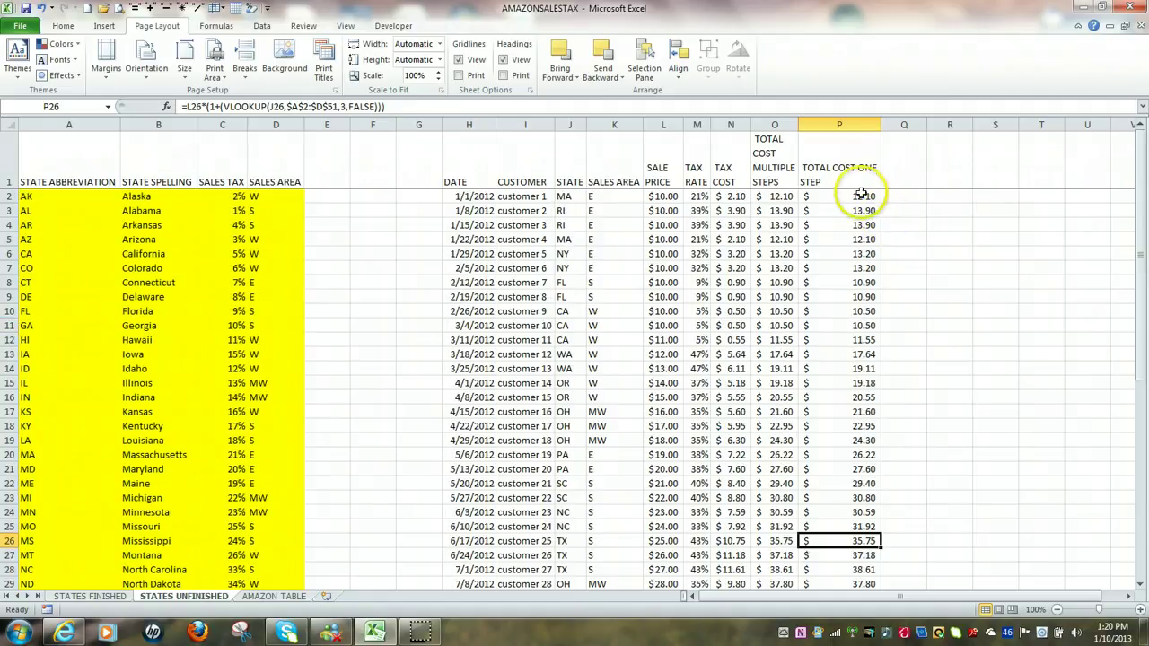
{"action": "left_click", "coordinate": [862, 195]}
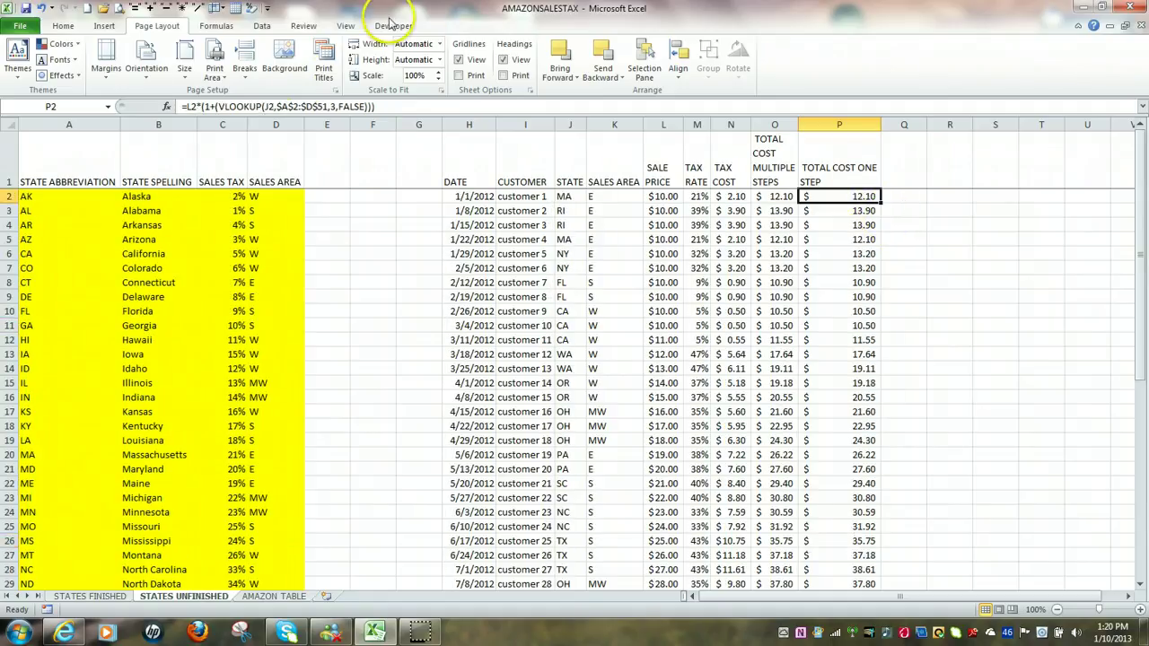